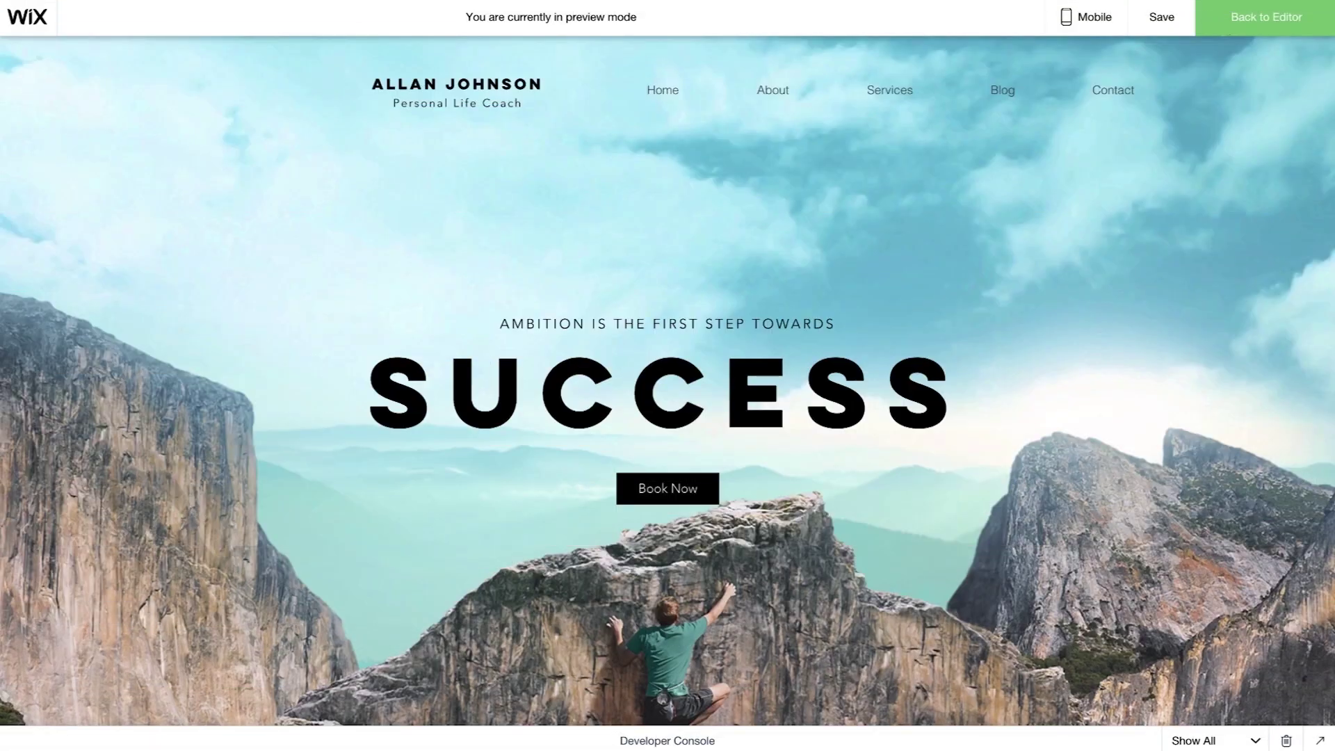
pyautogui.scroll(-8, 667, 417)
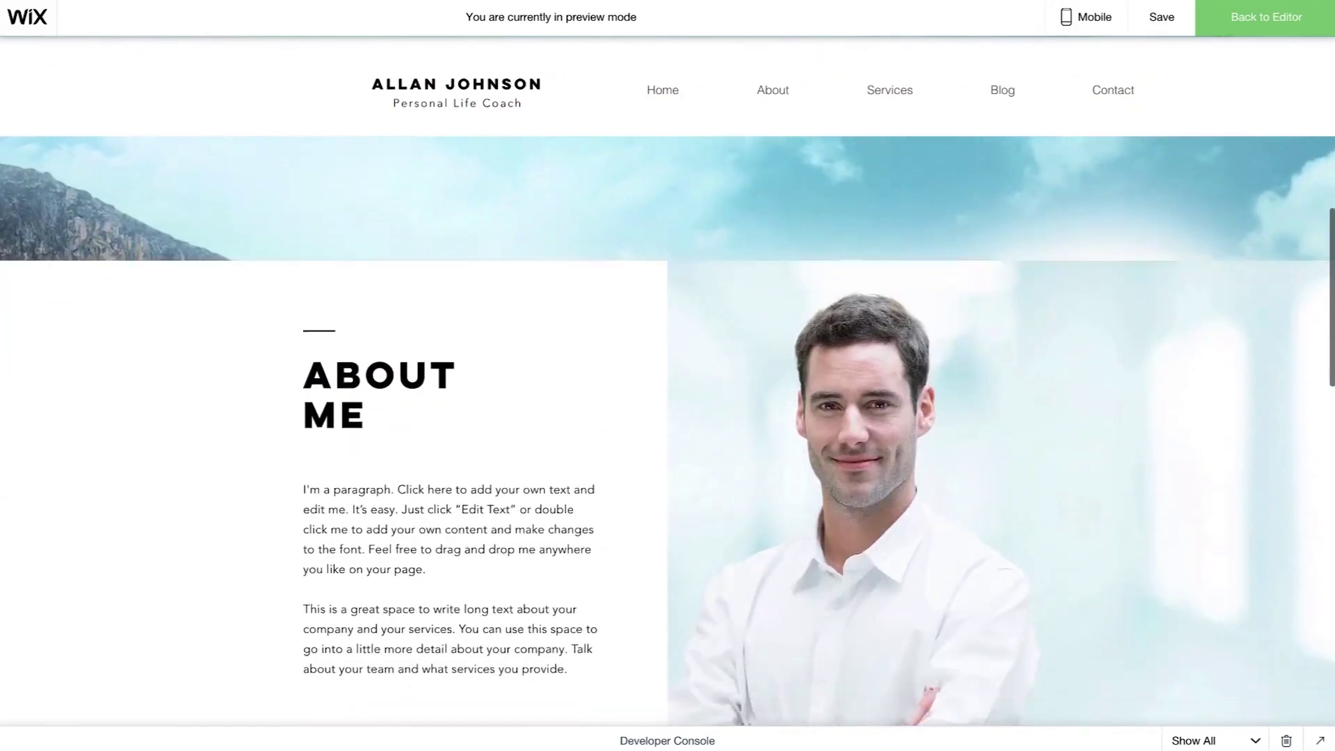
pyautogui.scroll(8, 667, 417)
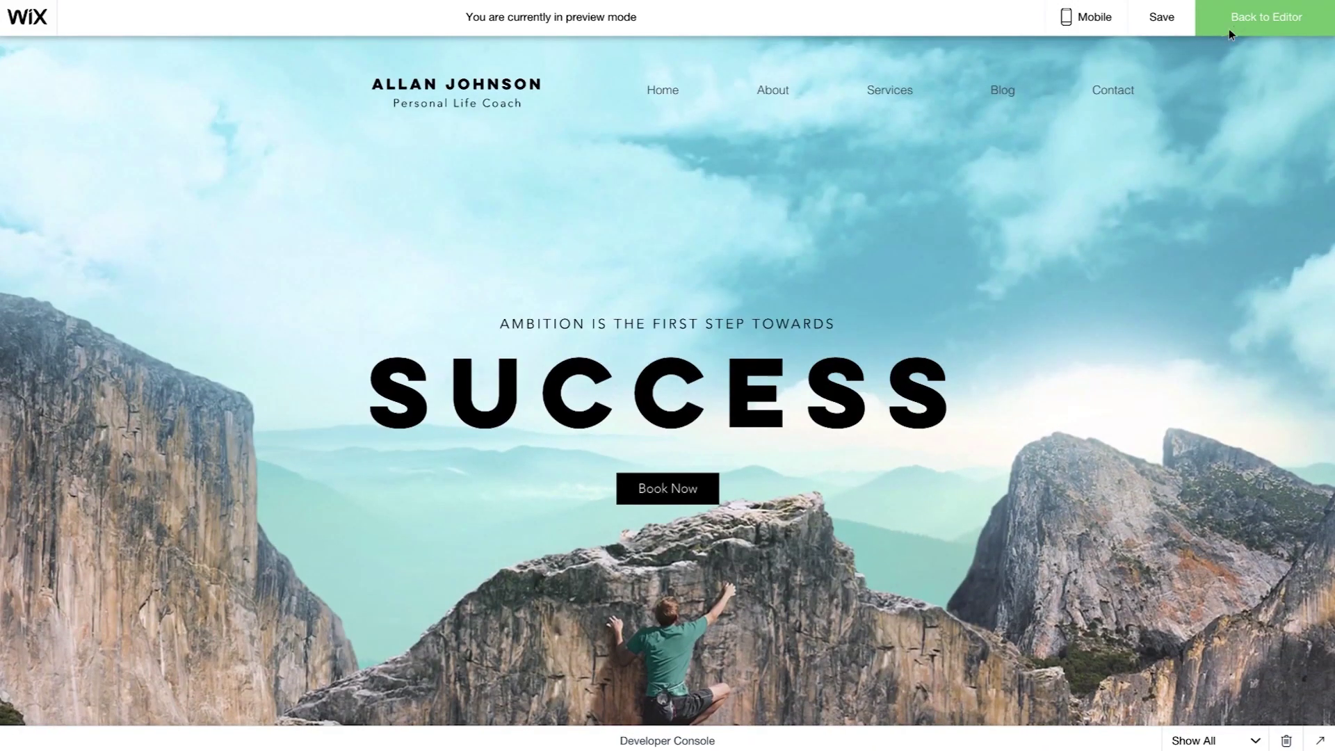
# - Return from the site preview to editing mode via Back to Editor
pyautogui.click(1228, 29)
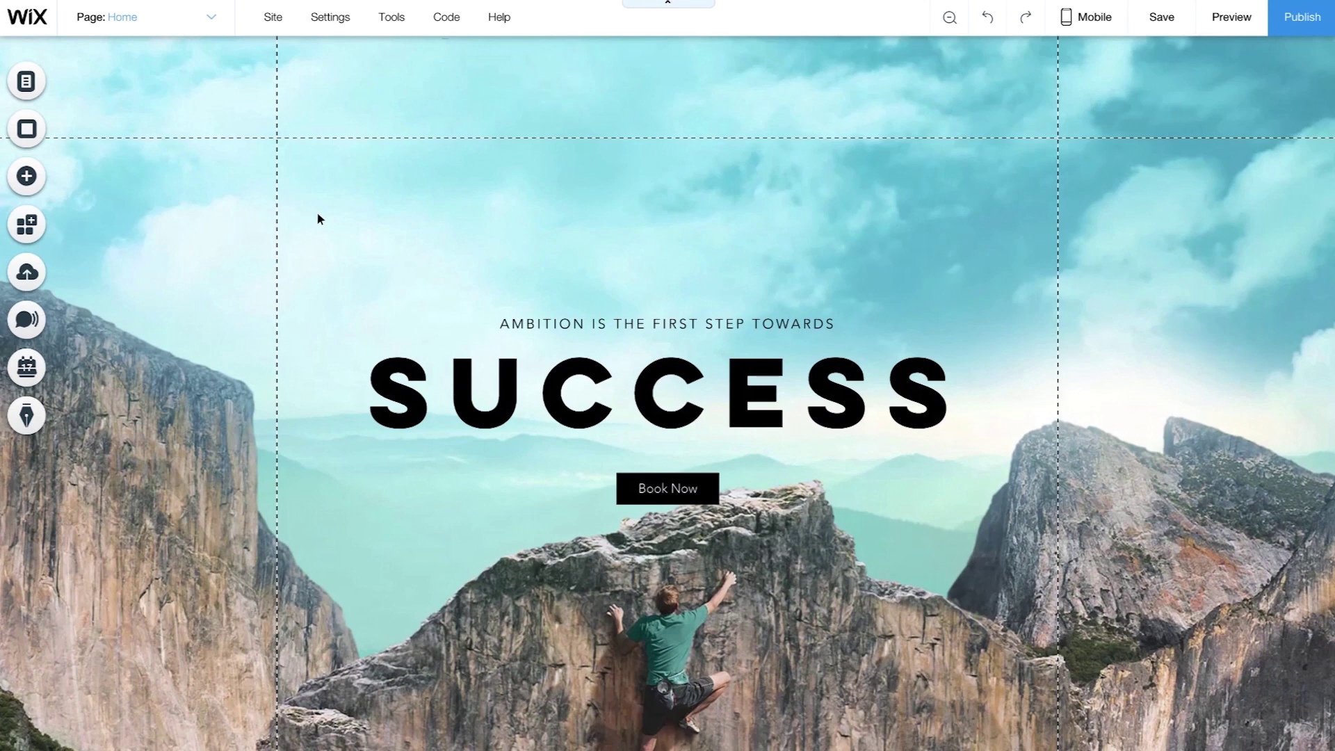
pyautogui.moveTo(446, 17)
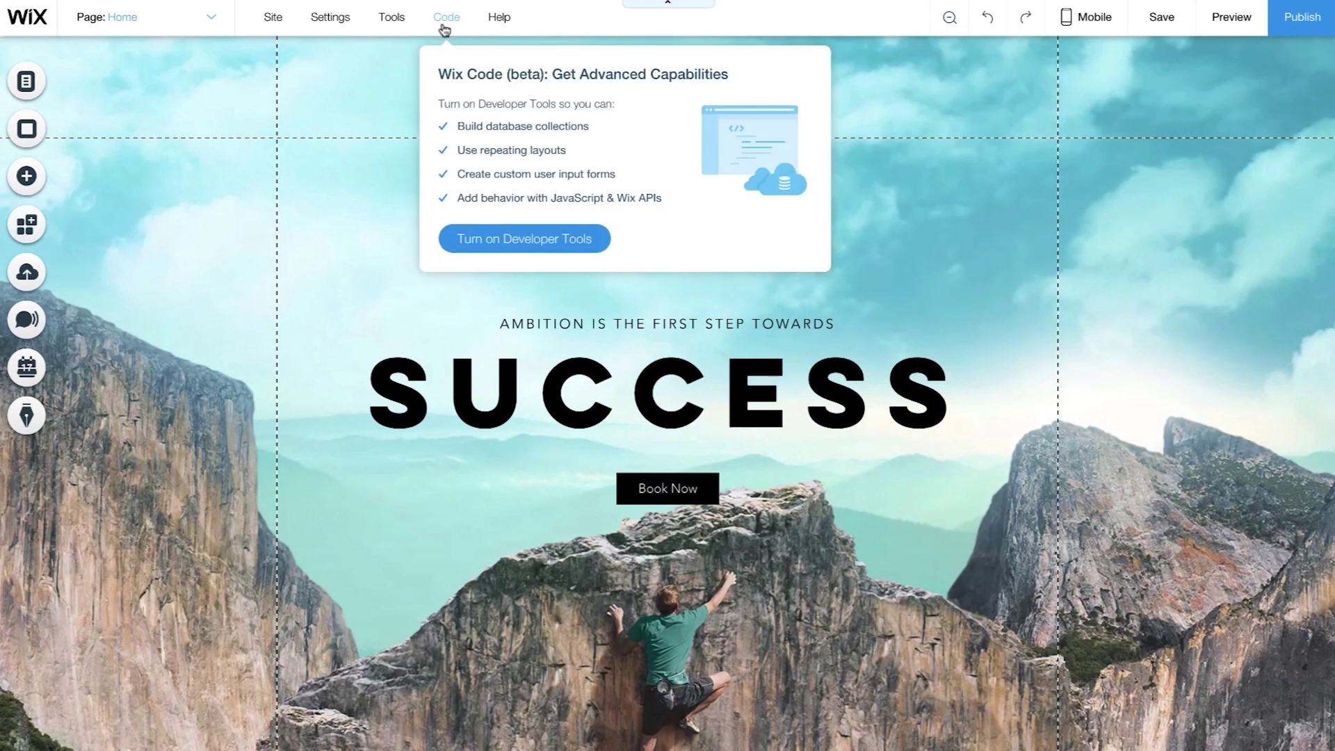
# - Turn on Developer Tools from the Code menu
pyautogui.click(454, 239)
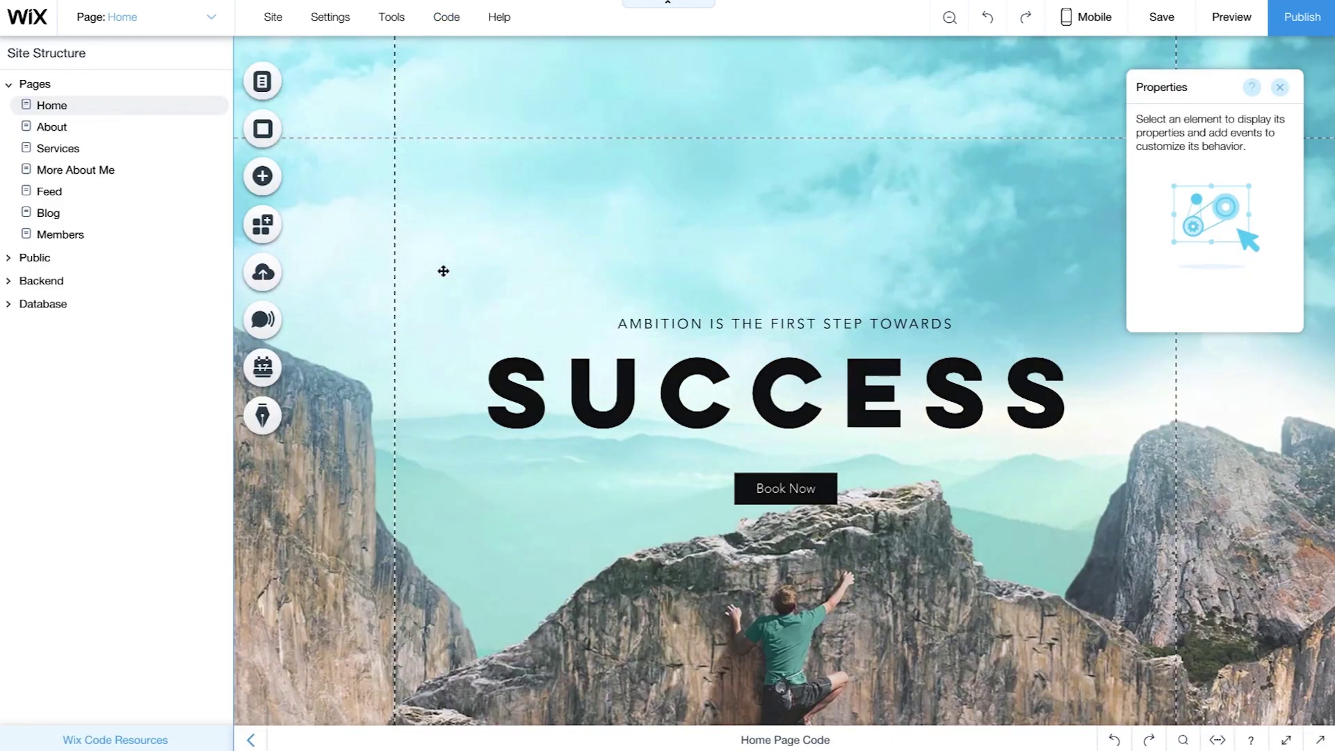
# - Add a blank strip at the page top, shorten it and give it the ID transparentHeader
pyautogui.click(262, 176)
pyautogui.click(320, 364)
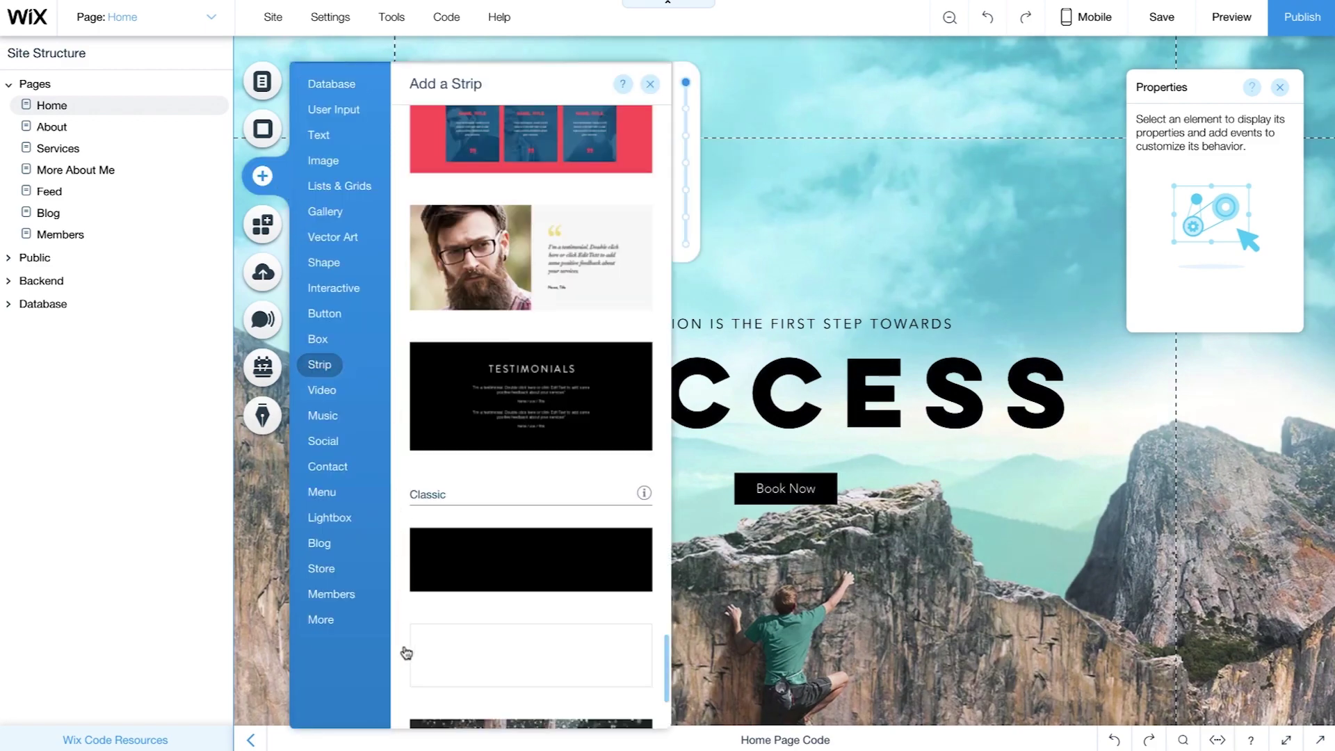
pyautogui.moveTo(509, 657); pyautogui.dragTo(741, 687)
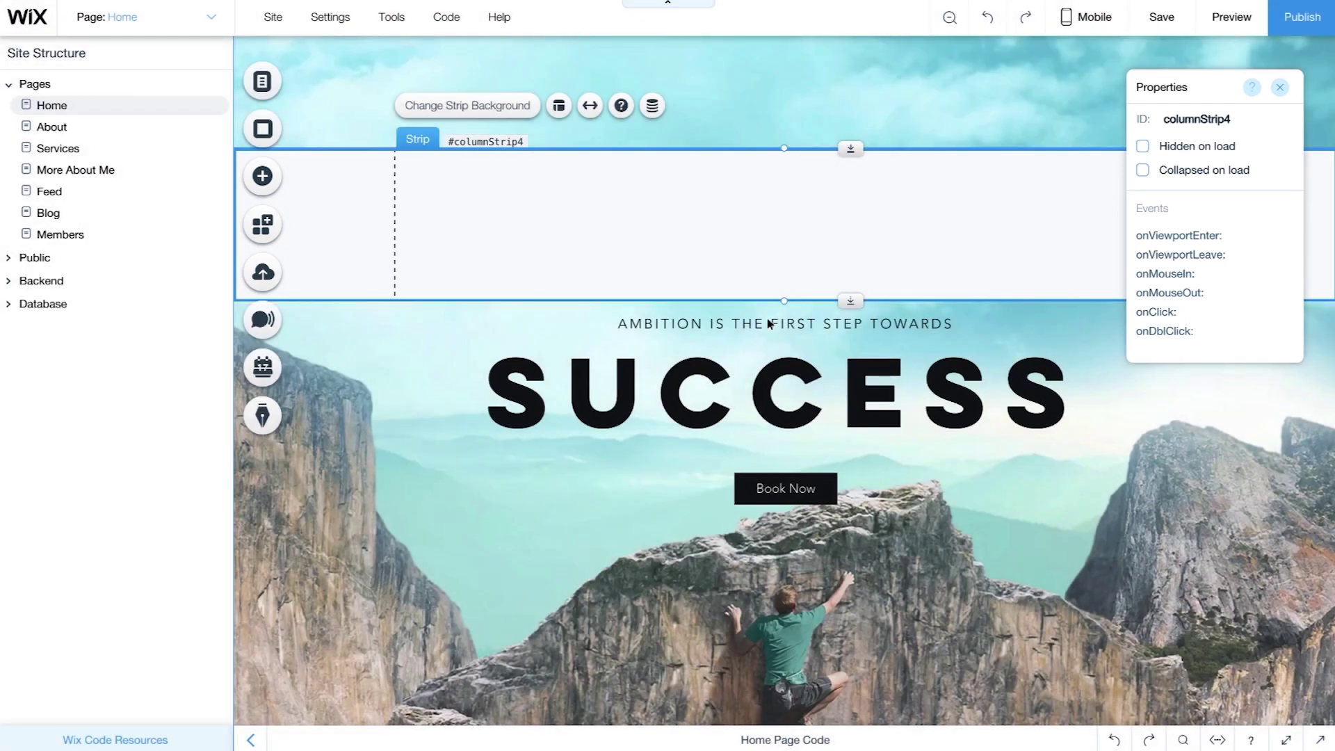
pyautogui.moveTo(782, 301); pyautogui.dragTo(784, 256)
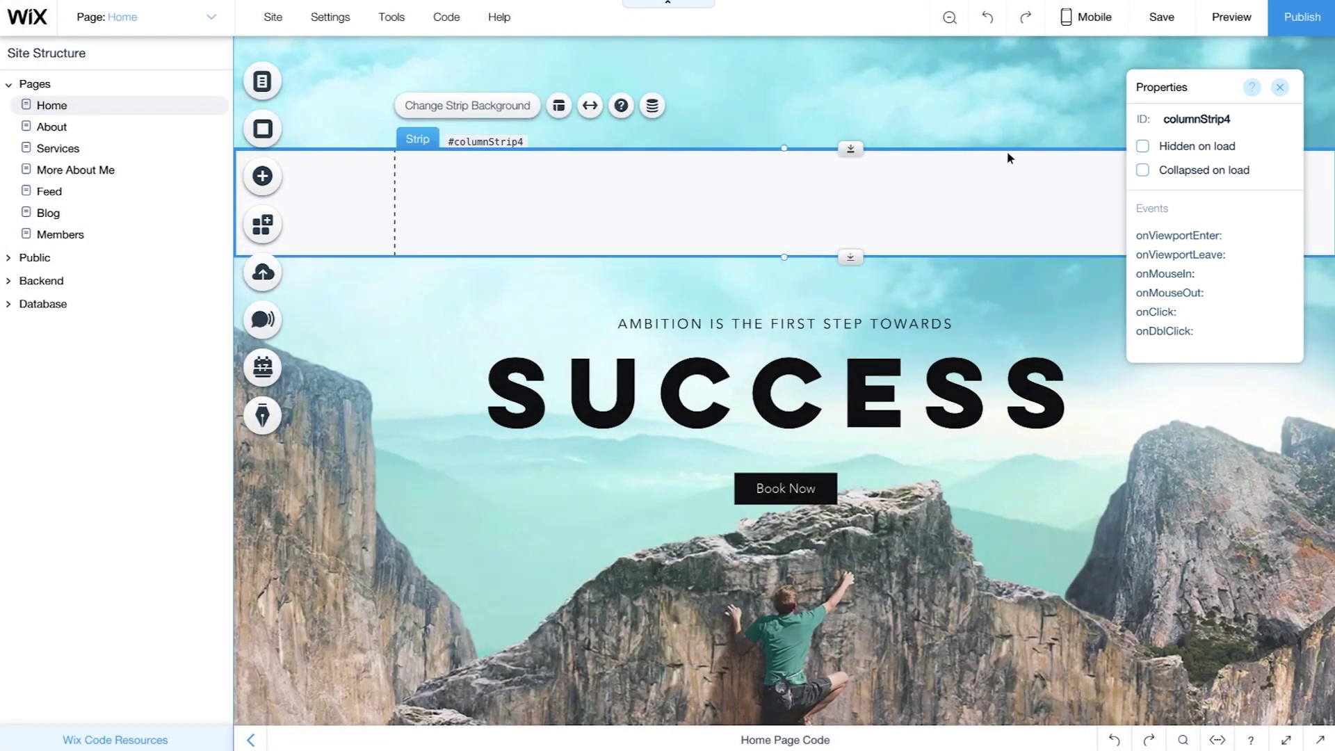
pyautogui.doubleClick(1197, 119)
pyautogui.write('transparentHeader')
pyautogui.press('Return')
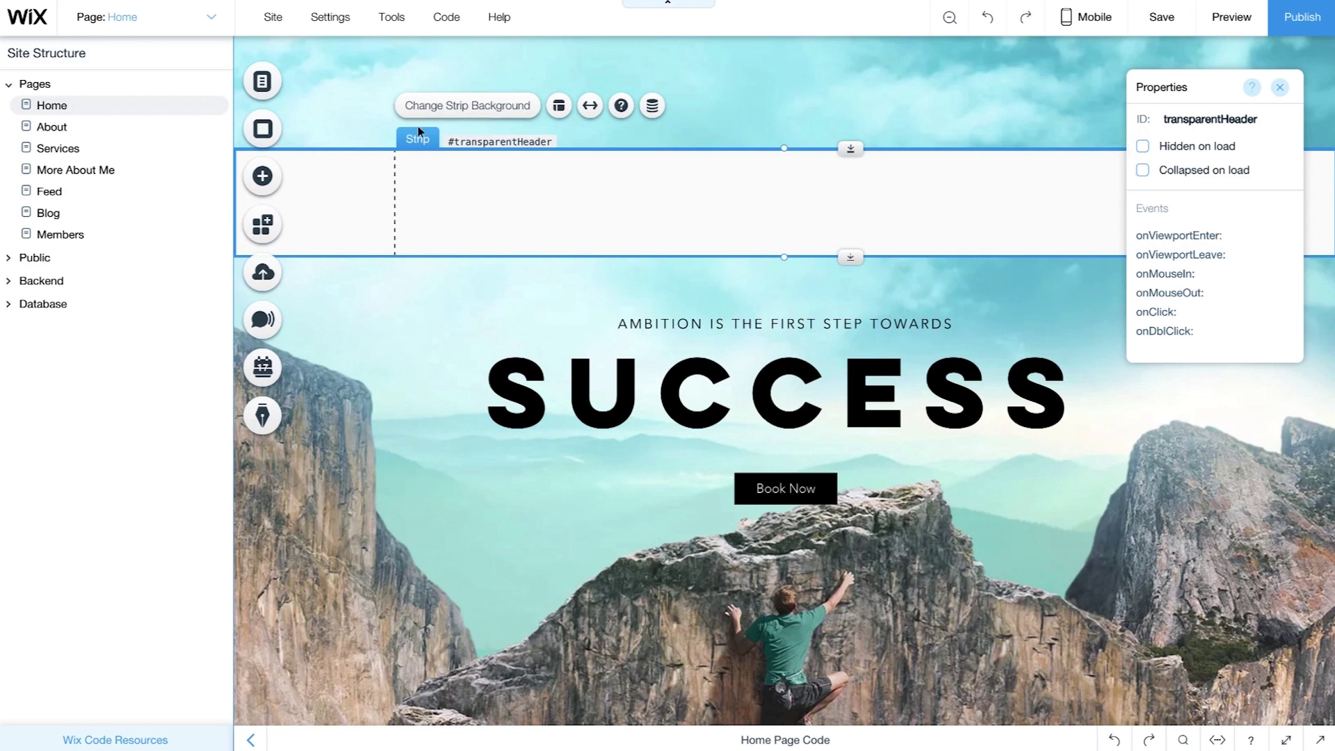
# - Set the transparentHeader strip's background opacity to 0%
pyautogui.click(425, 109)
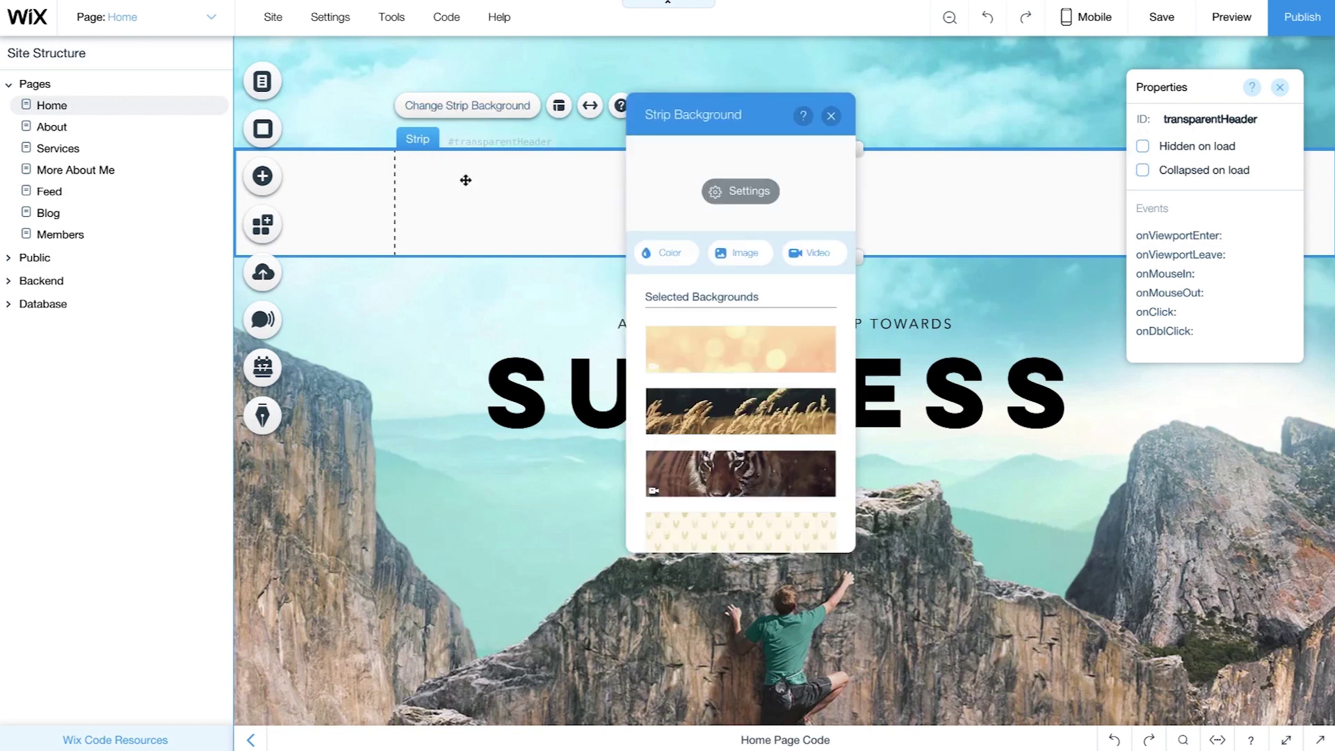
pyautogui.click(737, 190)
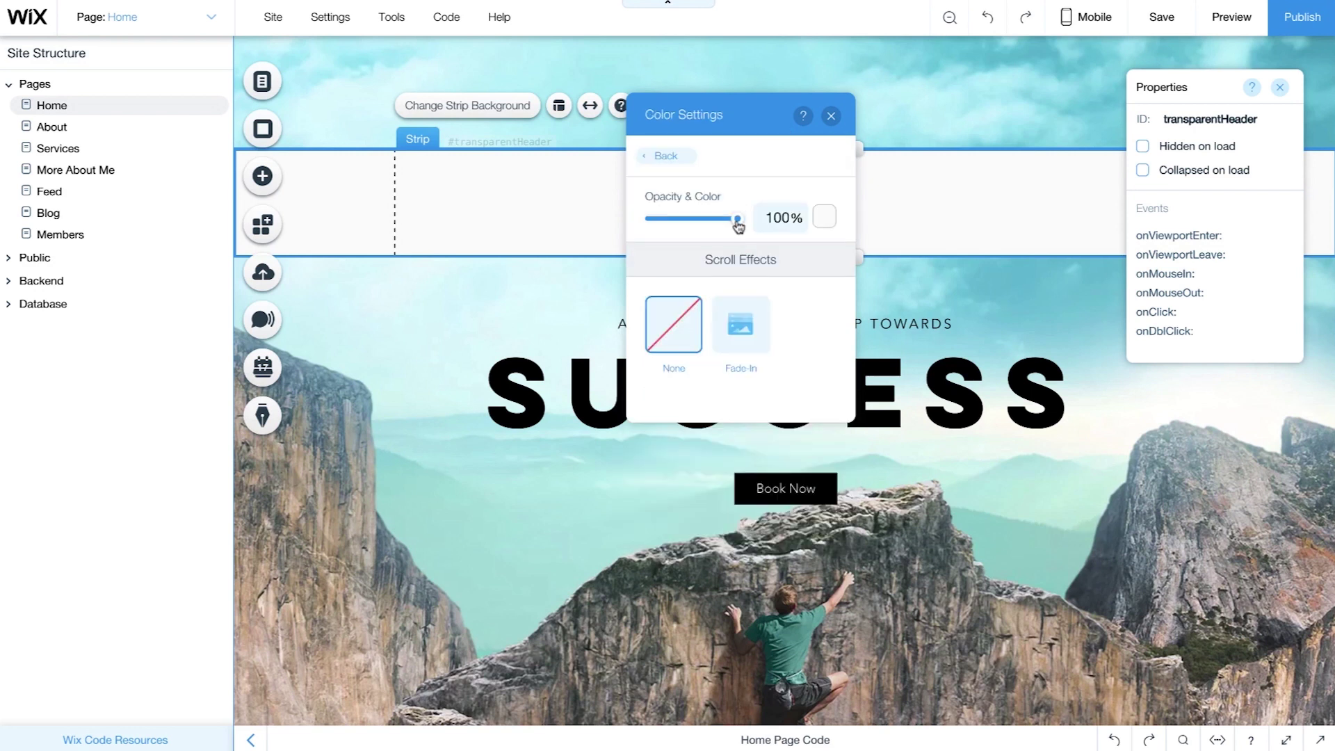
pyautogui.moveTo(738, 219); pyautogui.dragTo(647, 221)
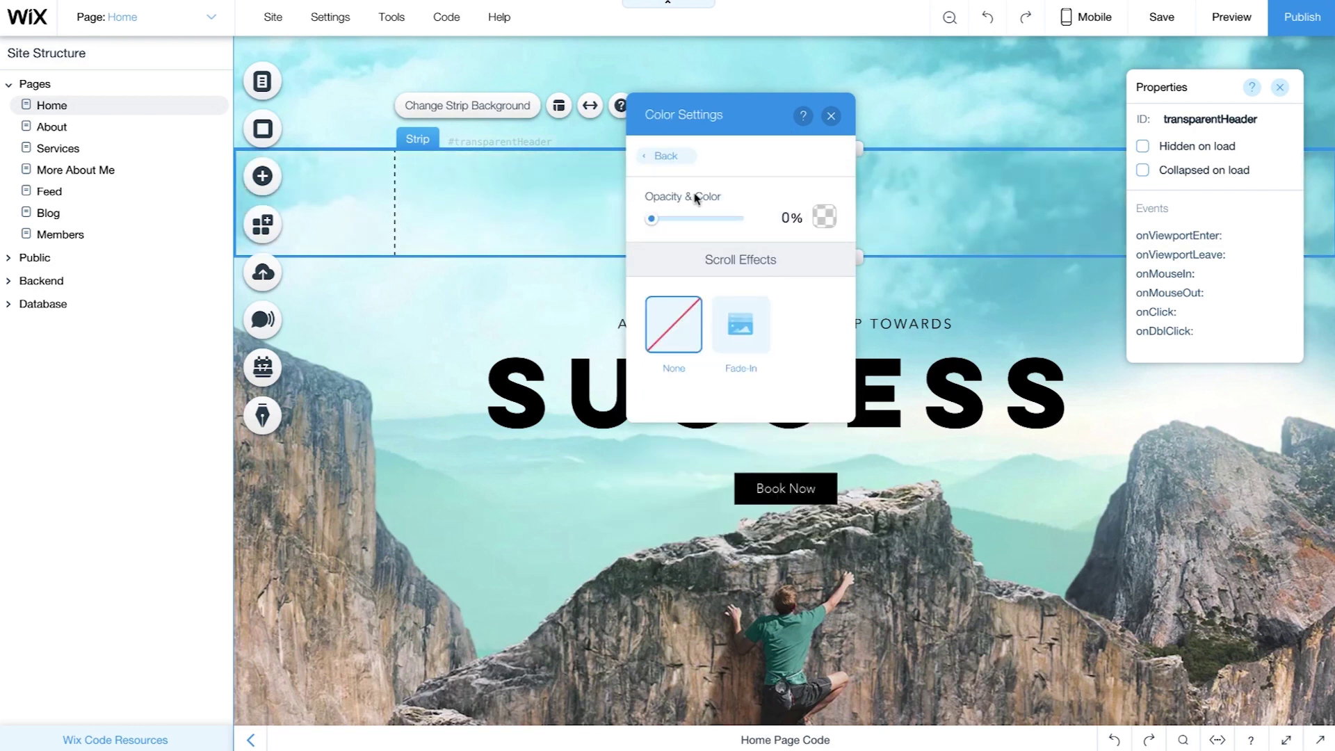
pyautogui.click(832, 115)
# - Paste the ALLAN JOHNSON logo group into the strip and move it to the left
pyautogui.rightClick(660, 182)
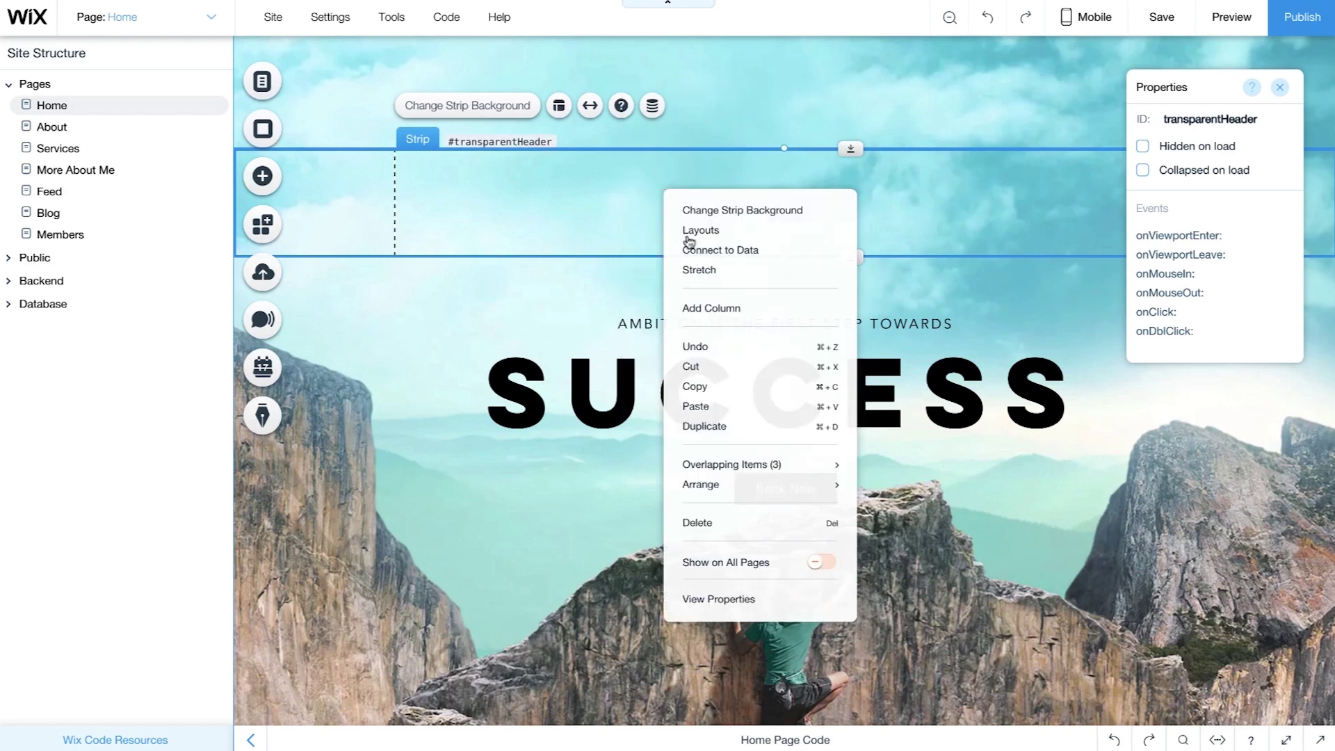
pyautogui.click(709, 406)
pyautogui.moveTo(908, 204); pyautogui.dragTo(459, 200)
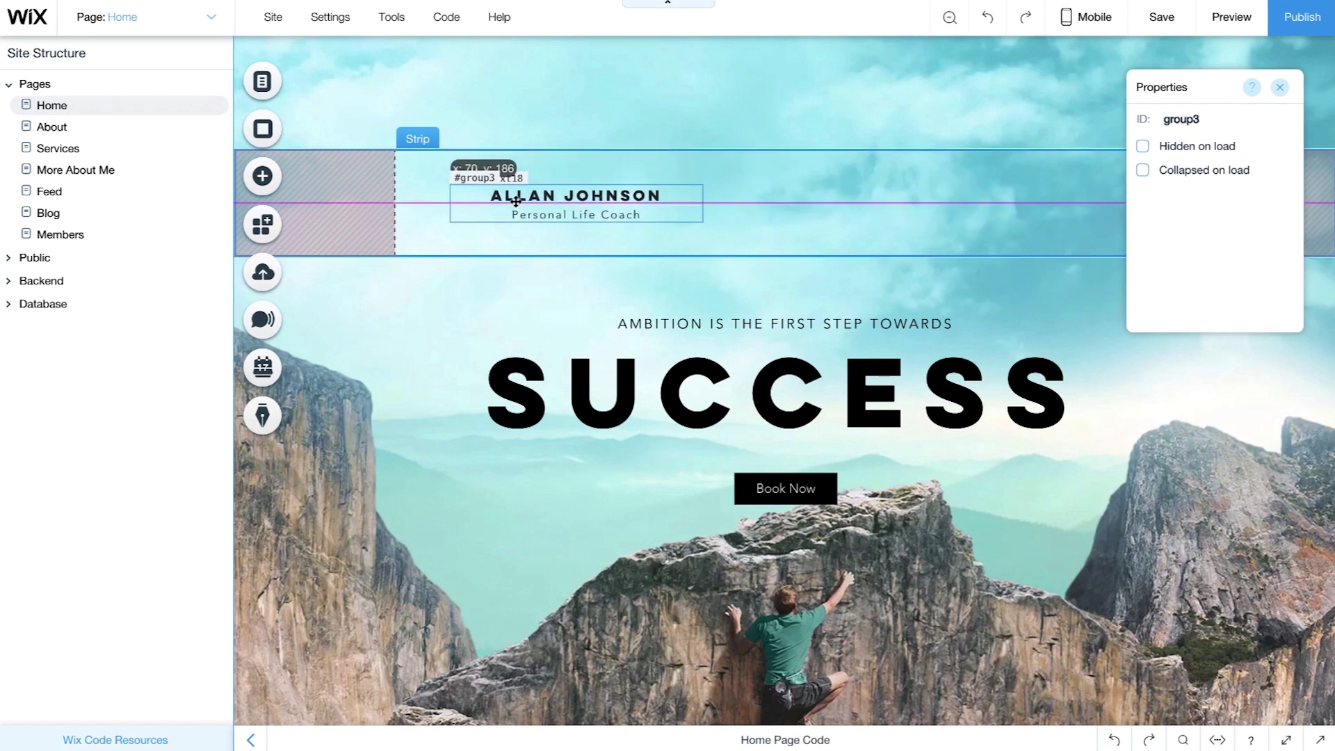
# - Add a horizontal page menu (Home, About, Services, Blog) on the strip's right
pyautogui.click(261, 176)
pyautogui.click(321, 491)
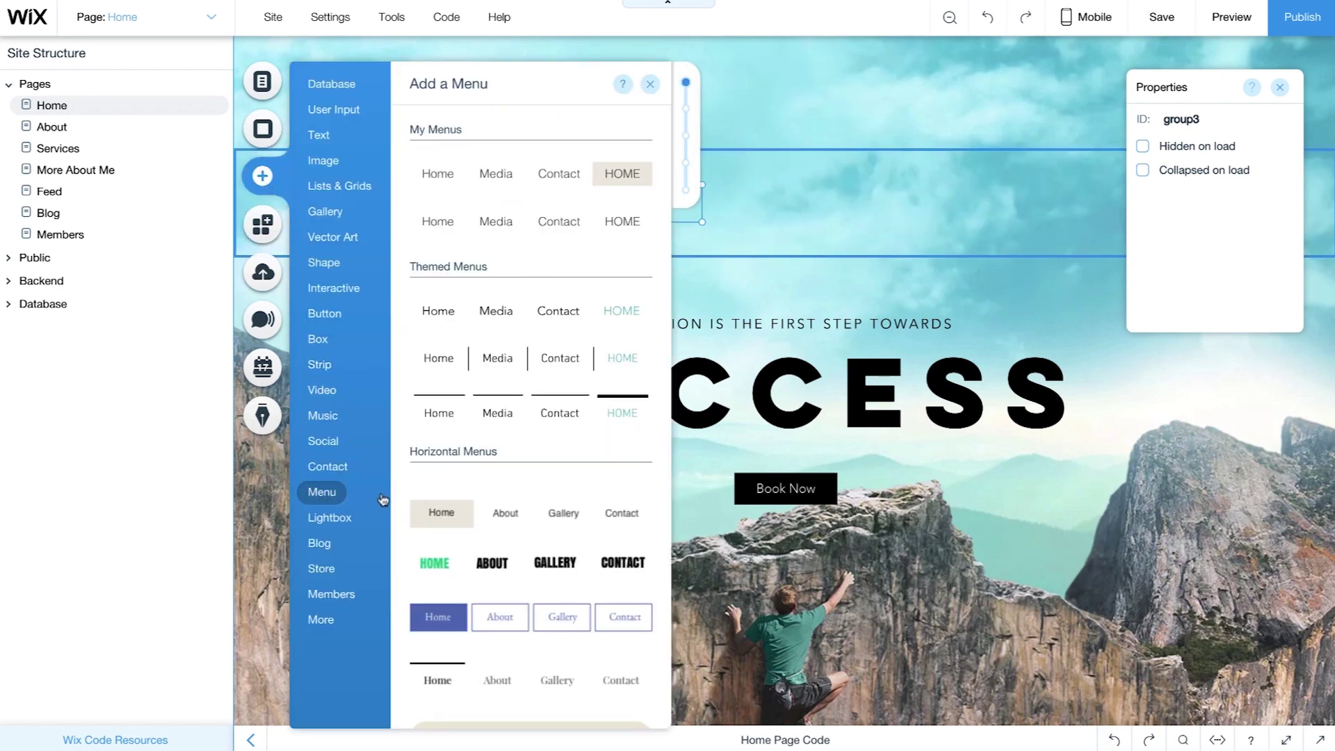
pyautogui.moveTo(496, 221); pyautogui.dragTo(943, 205)
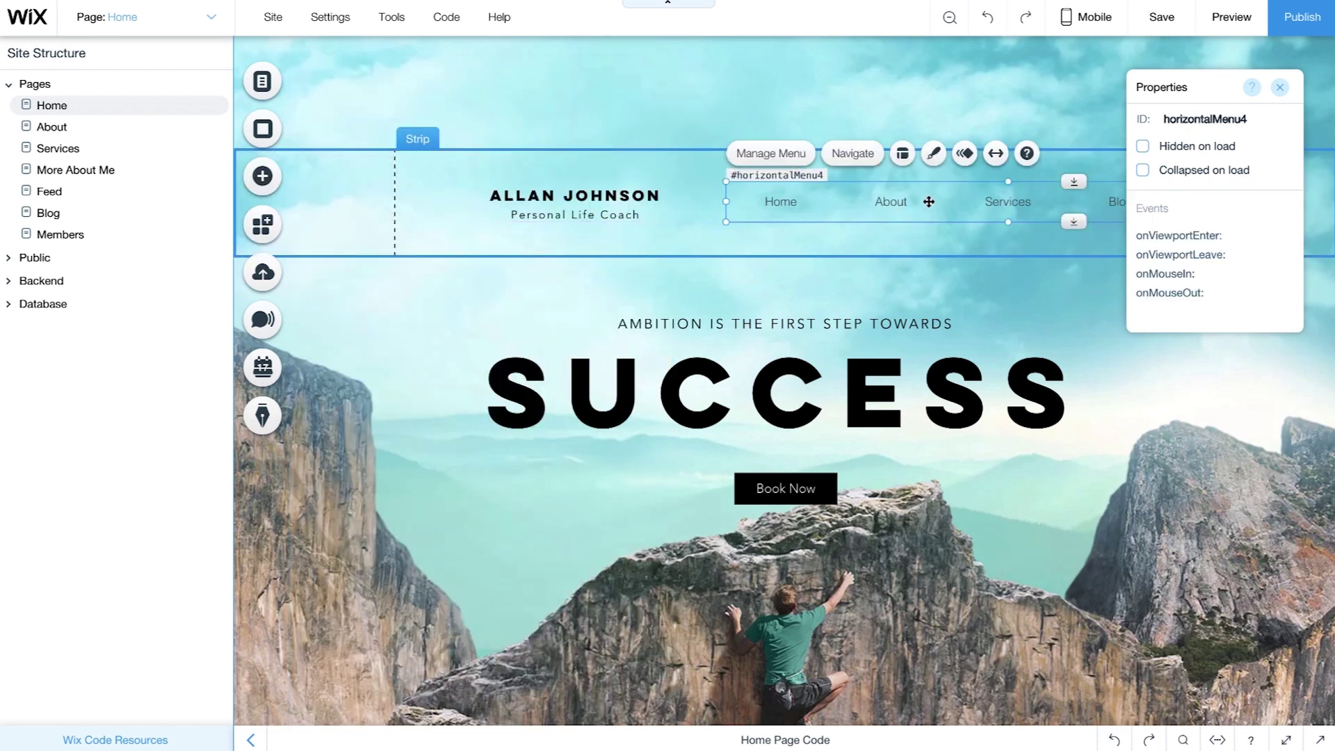
pyautogui.click(695, 161)
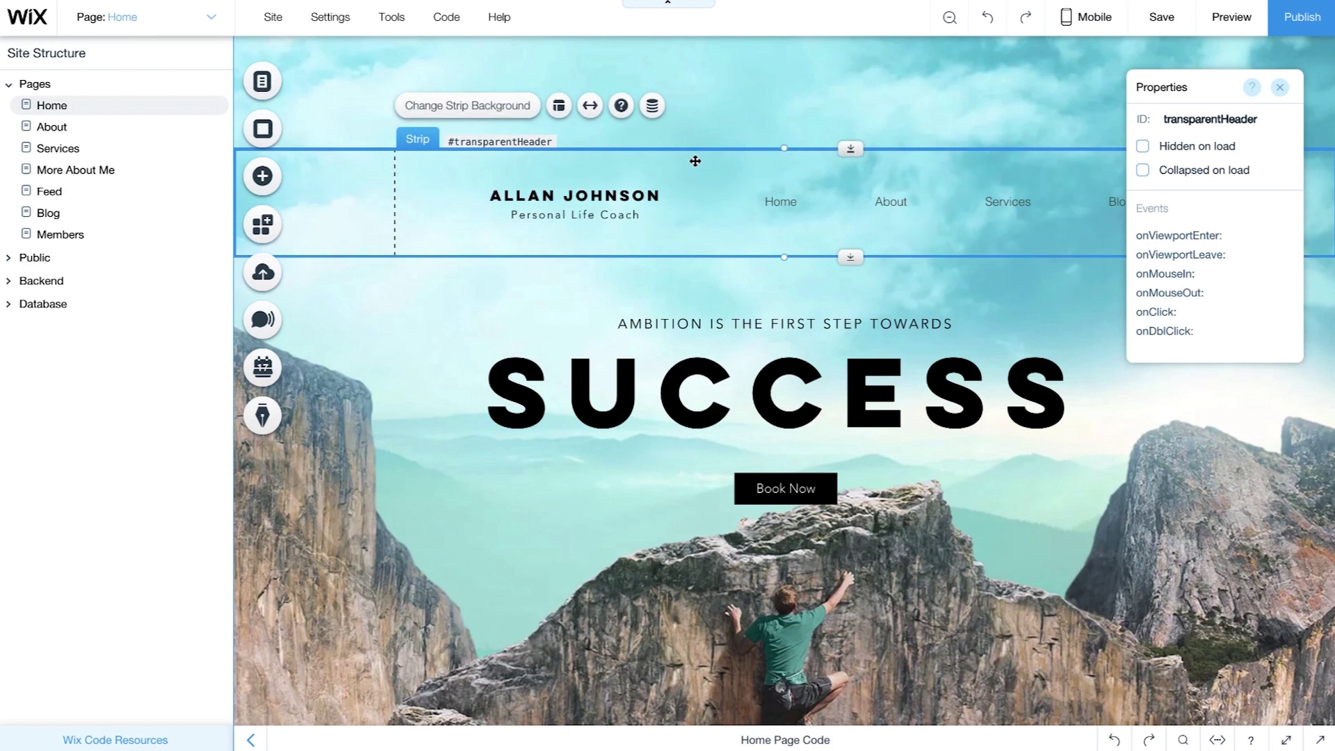
# - Duplicate the strip below as whiteHeader, set to hidden on load
pyautogui.rightClick(695, 161)
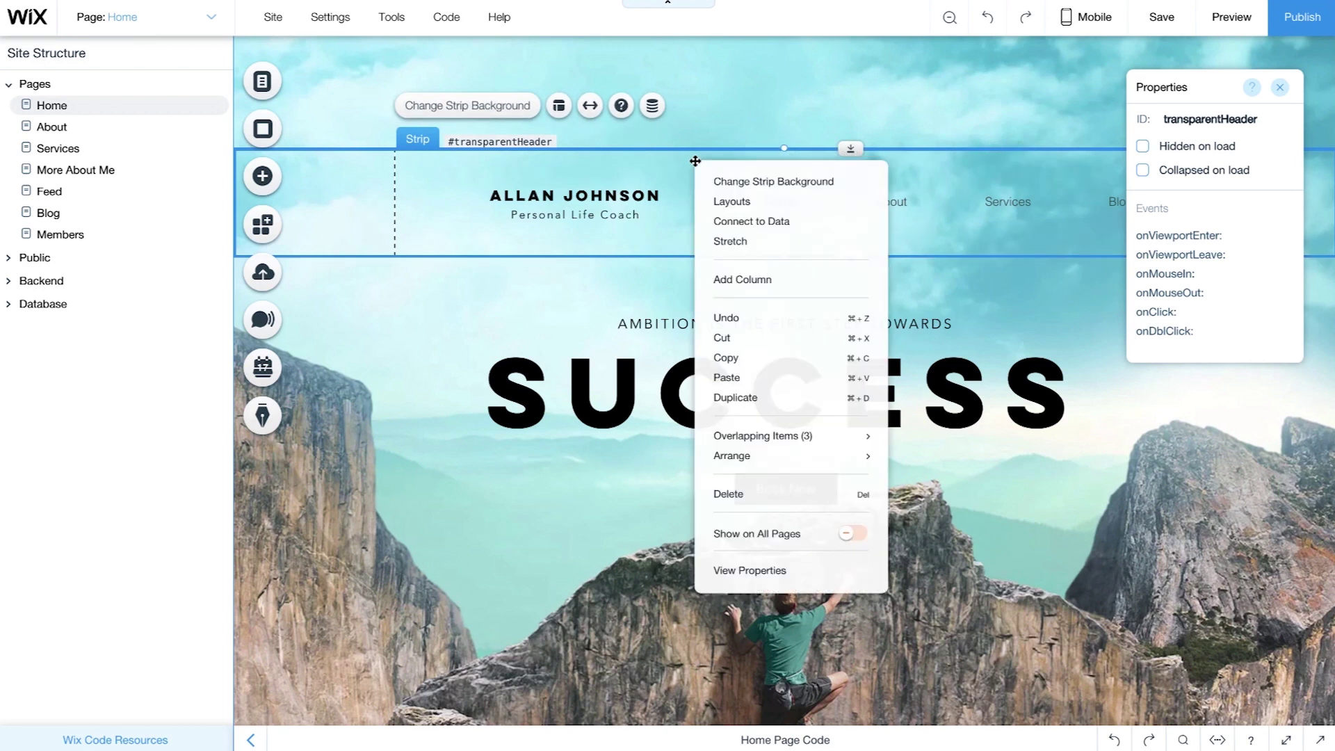
pyautogui.click(736, 398)
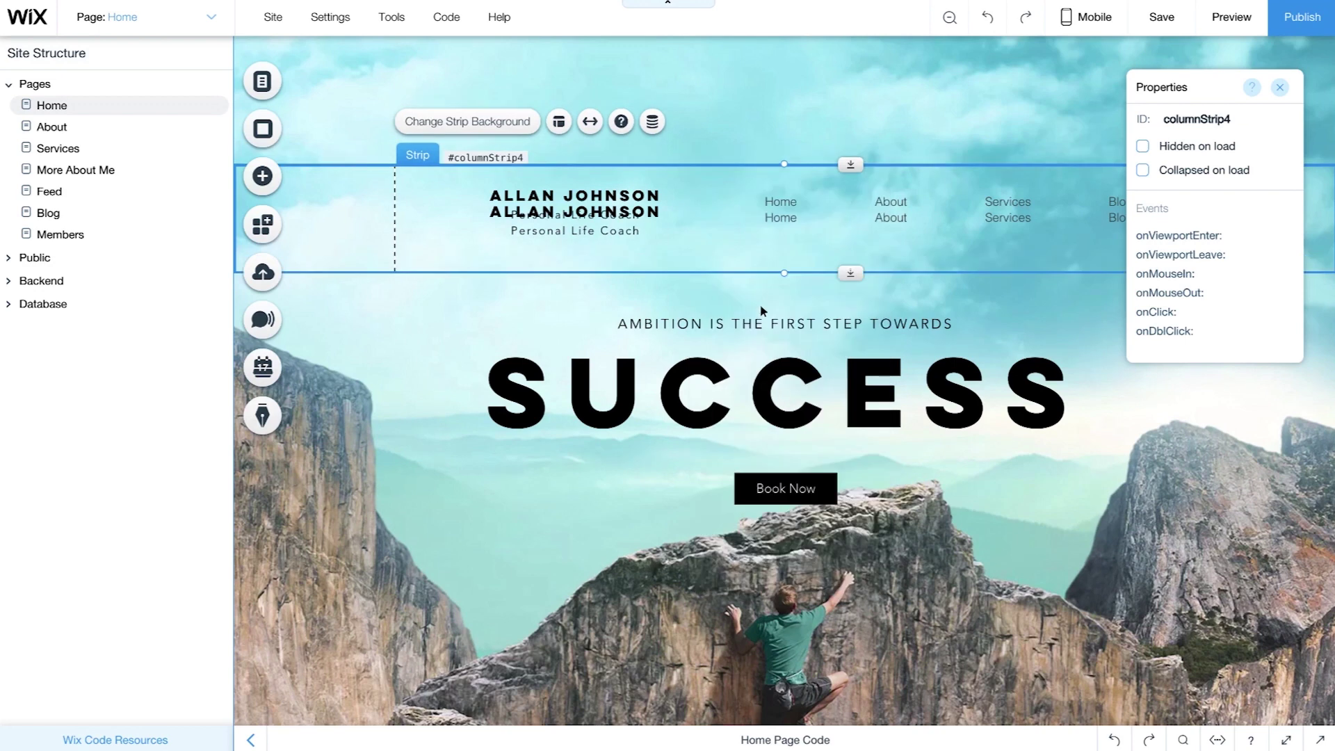
pyautogui.moveTo(755, 250); pyautogui.dragTo(755, 316)
pyautogui.click(1220, 119)
pyautogui.write('whiteHeader')
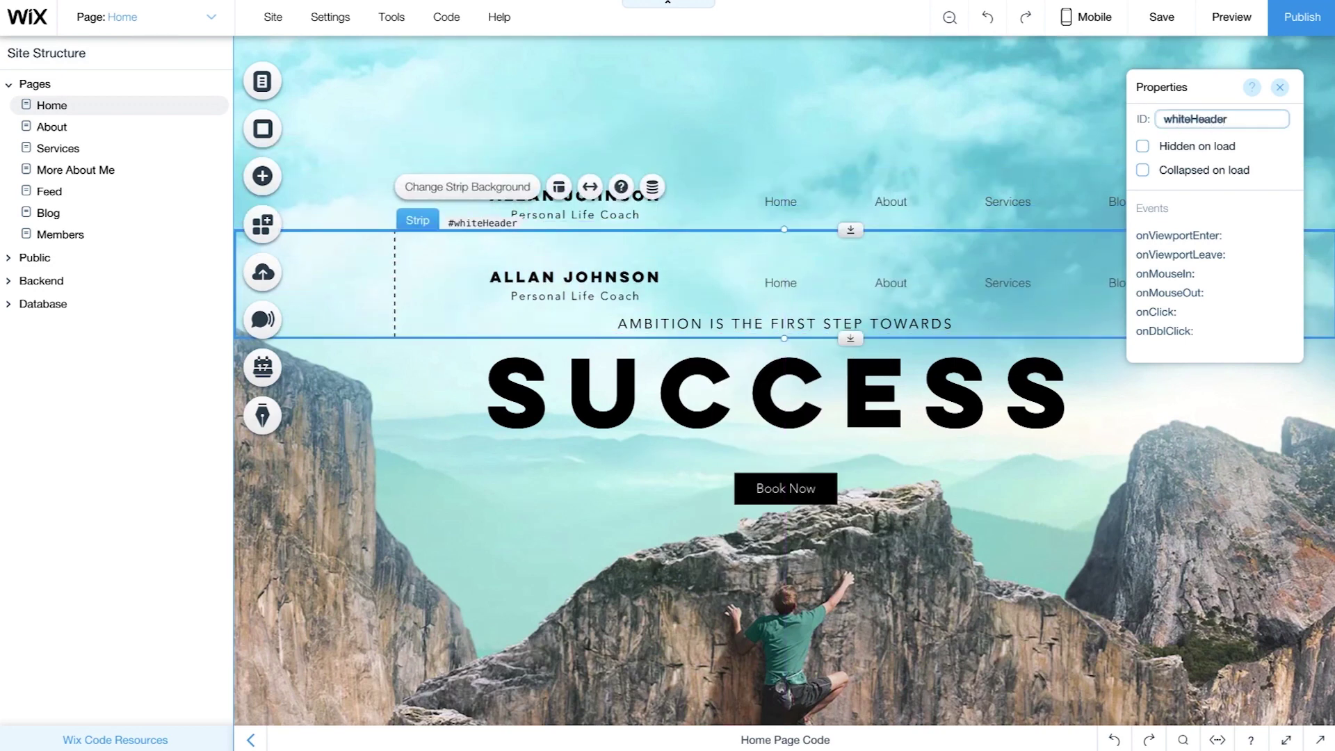
pyautogui.press('Return')
pyautogui.click(1144, 146)
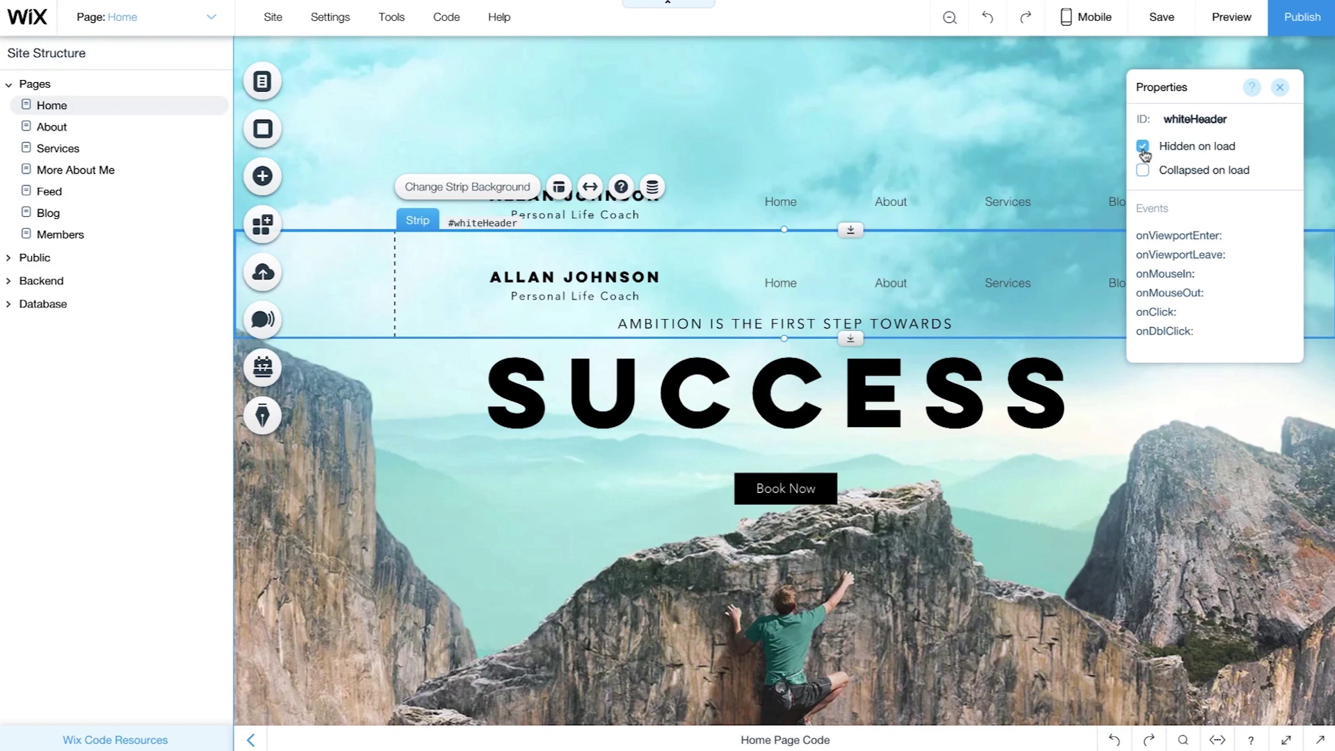
# - Give the whiteHeader strip a solid white (#FFFFFF) background
pyautogui.click(466, 198)
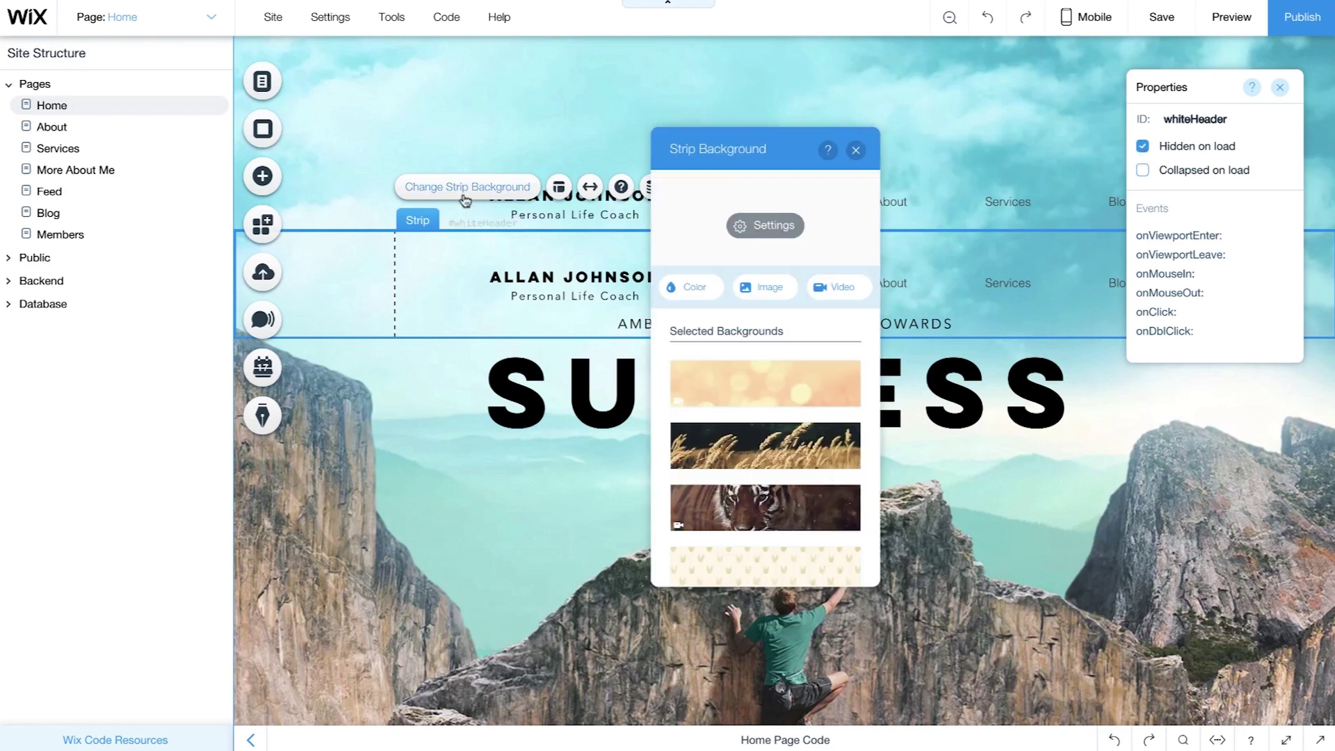
pyautogui.click(691, 286)
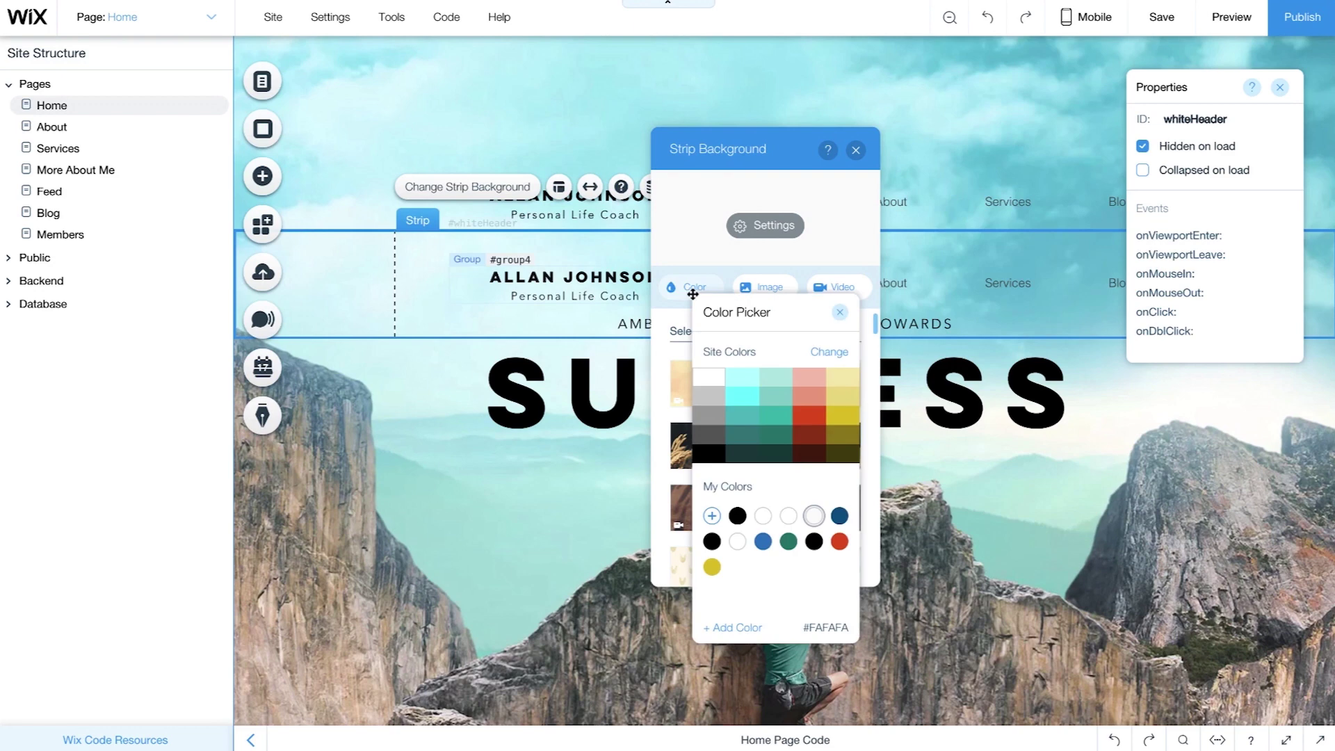
pyautogui.click(707, 376)
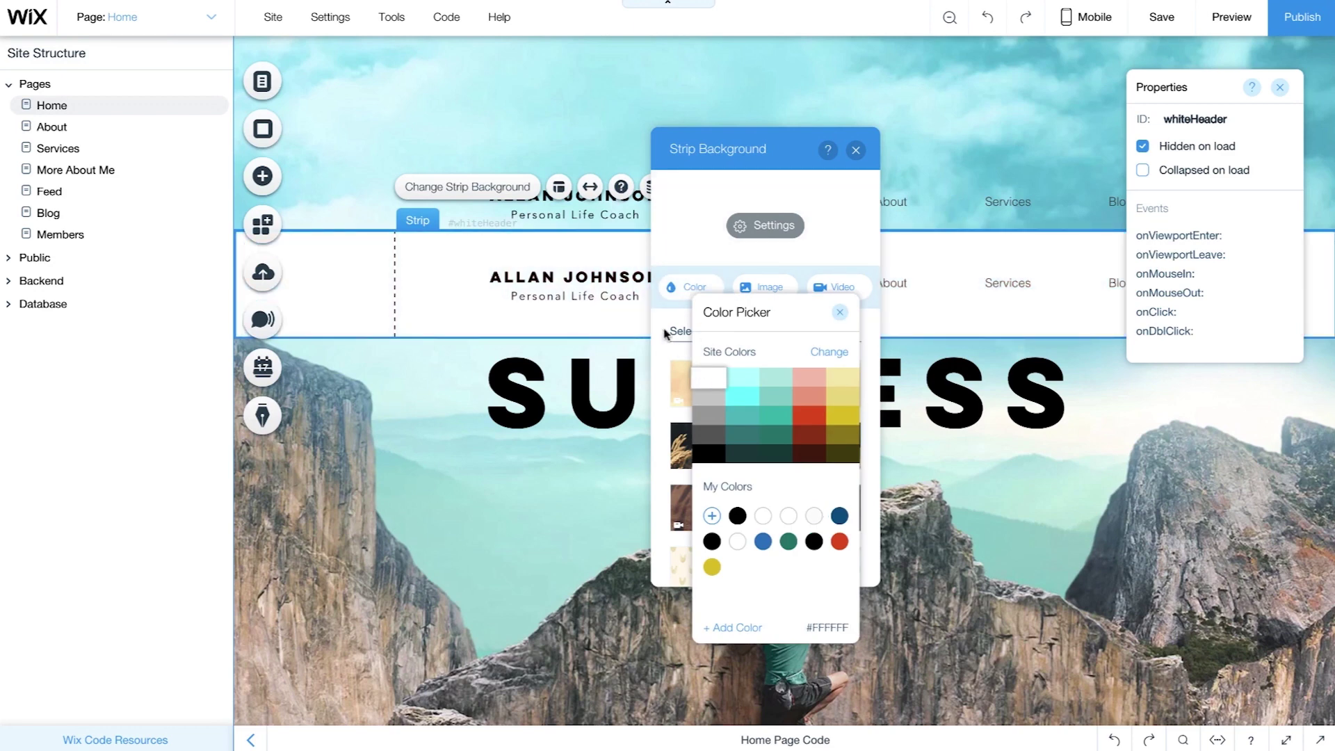
pyautogui.click(638, 317)
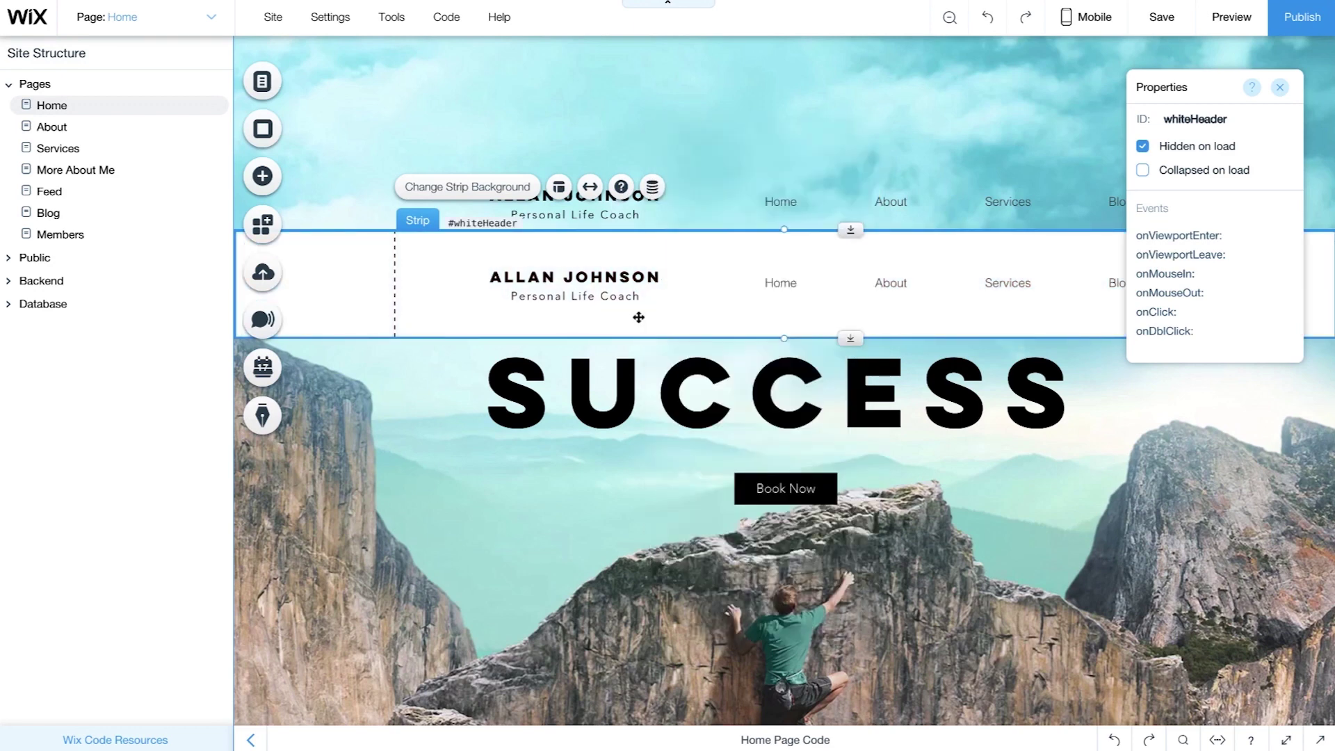
pyautogui.click(730, 117)
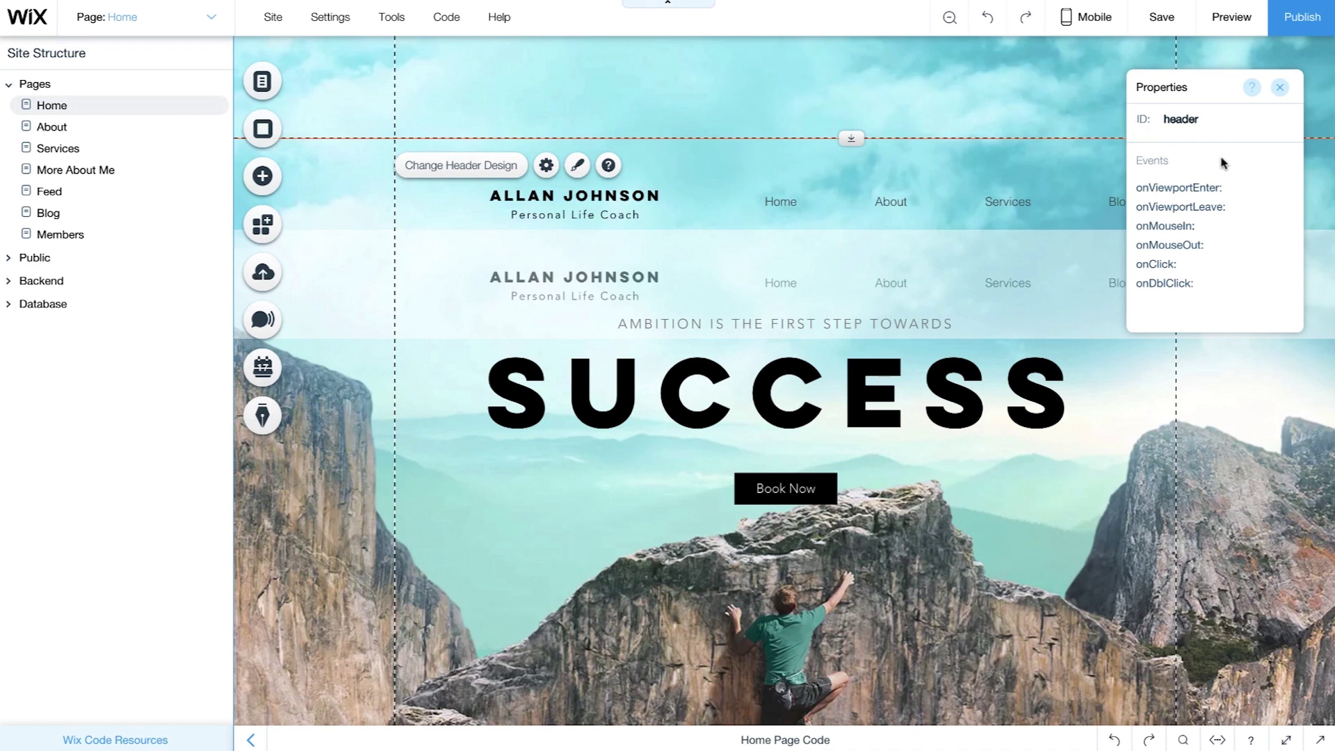
# - Add a header onViewportLeave handler running $w('#whiteHeader').show();
pyautogui.moveTo(1210, 206)
pyautogui.click(1287, 208)
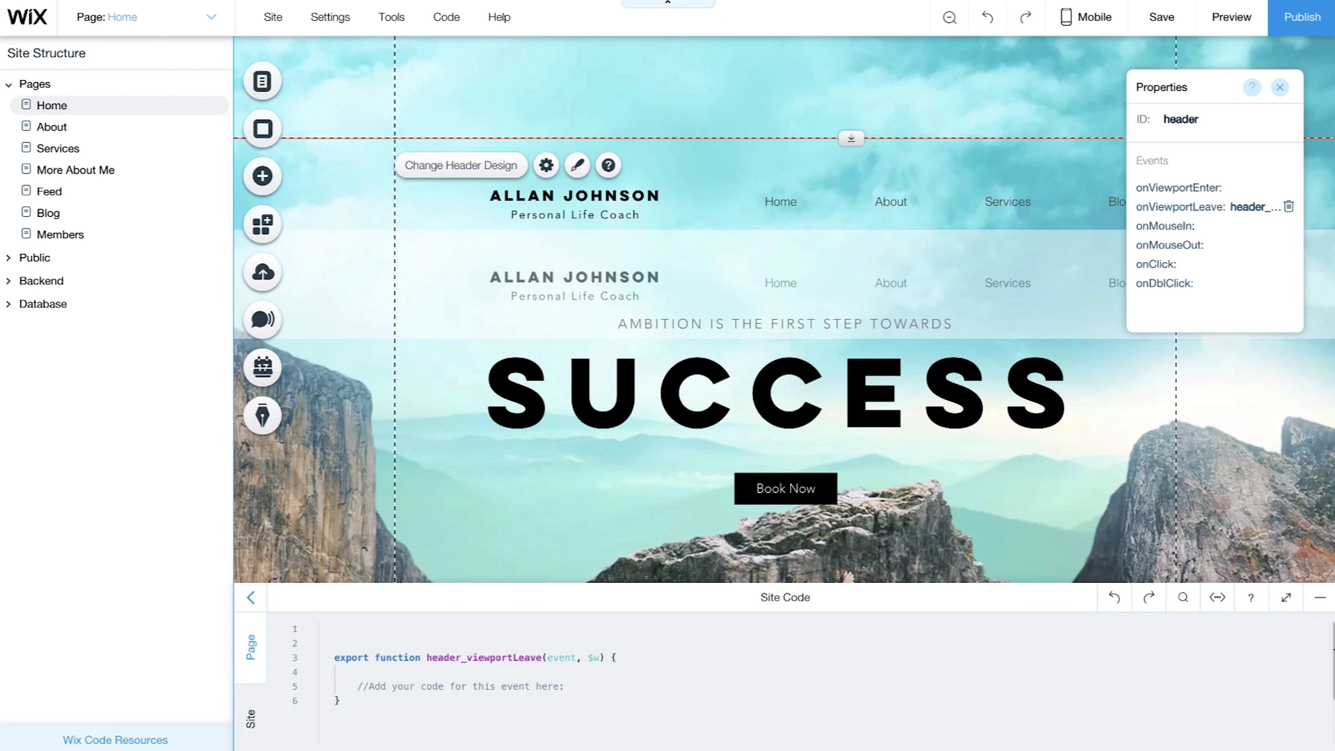
pyautogui.write('$w')
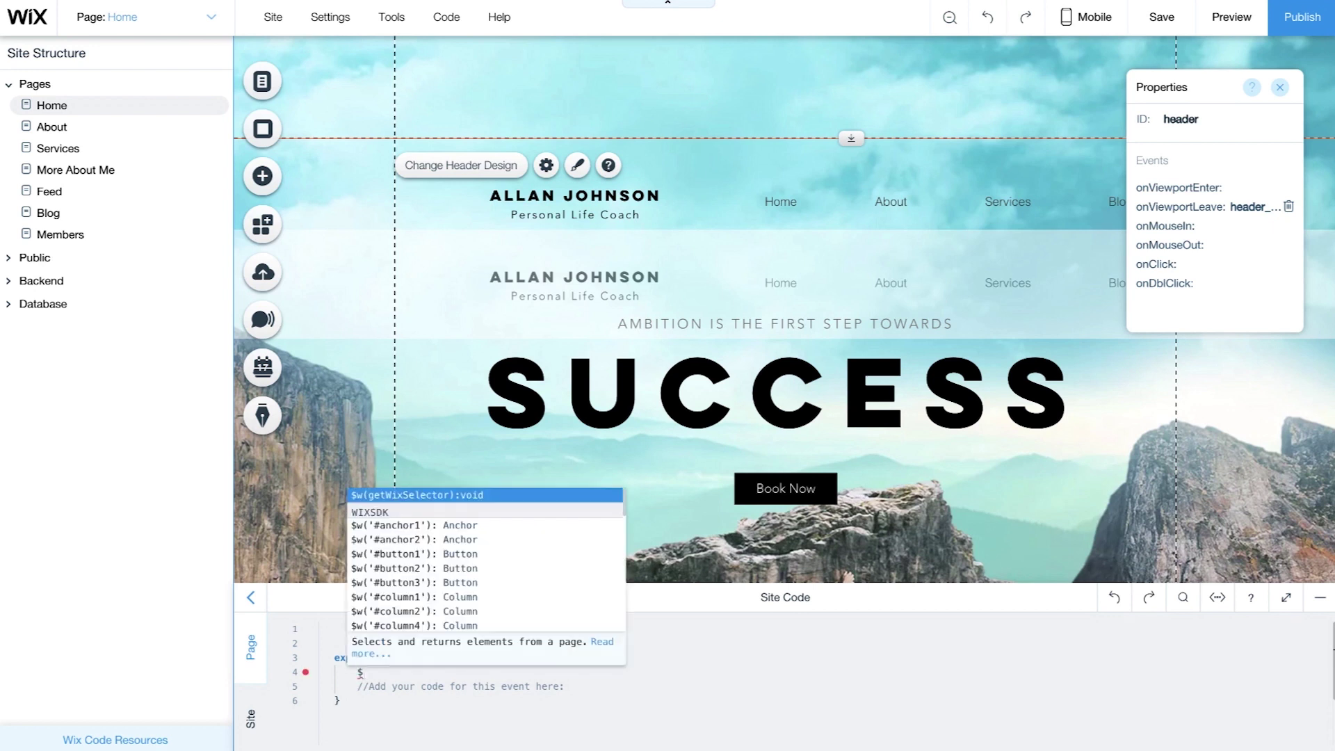
pyautogui.press('Return')
pyautogui.write('#whiteHeader')
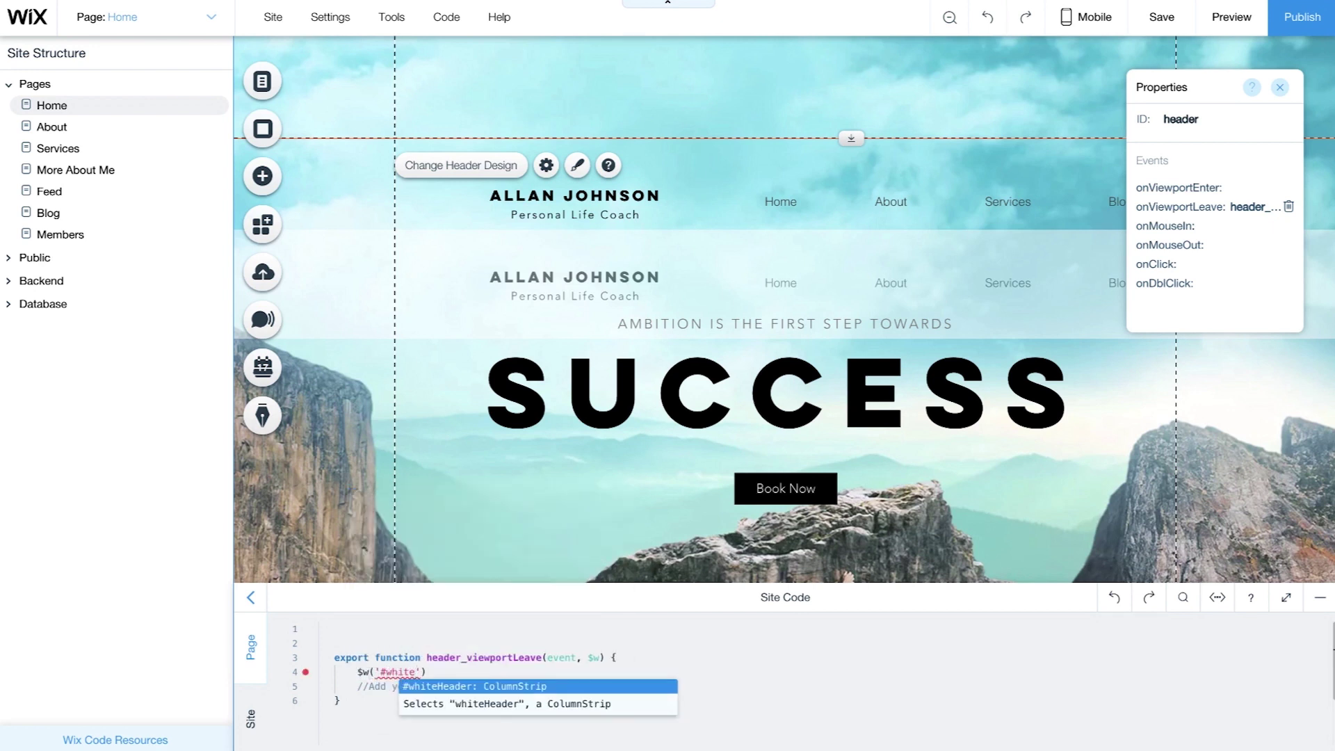
pyautogui.press('End')
pyautogui.write('.show();')
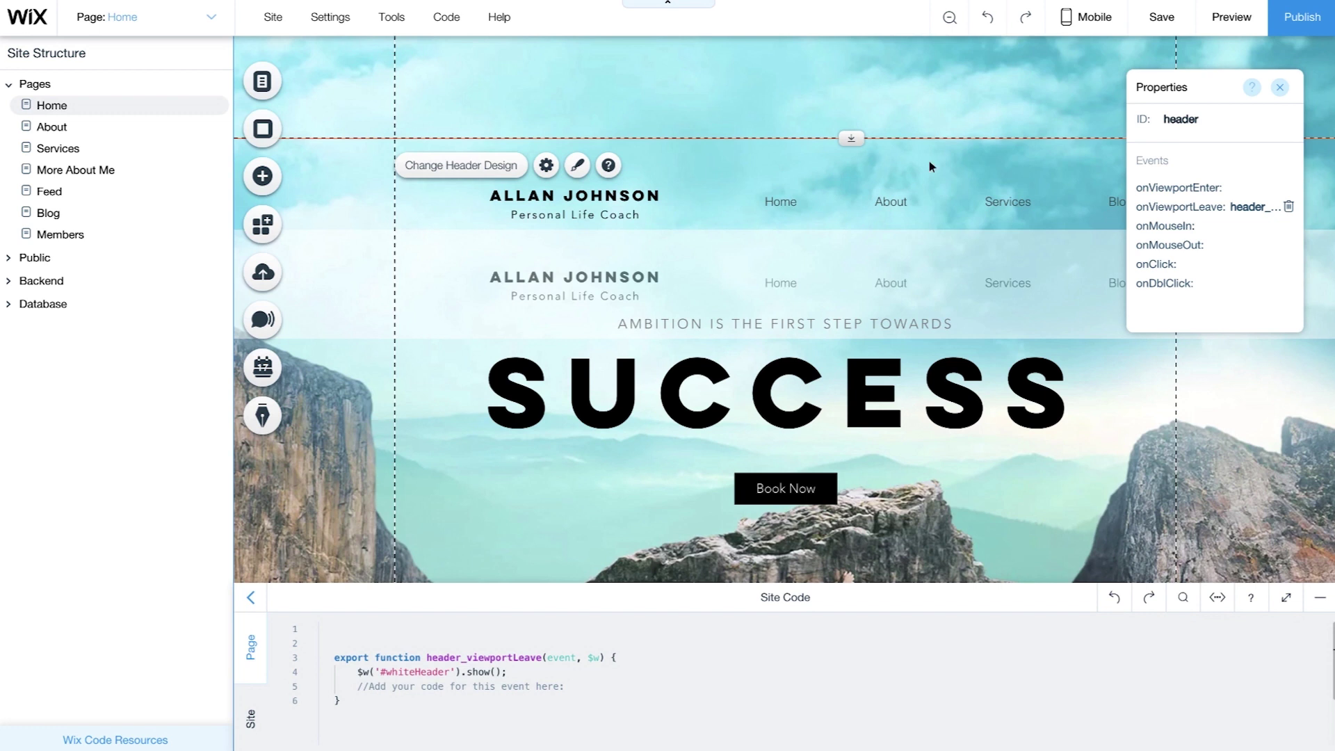
# - Add a header onViewportEnter handler running $w('#whiteHeader').hide();
pyautogui.moveTo(1211, 188)
pyautogui.click(1289, 193)
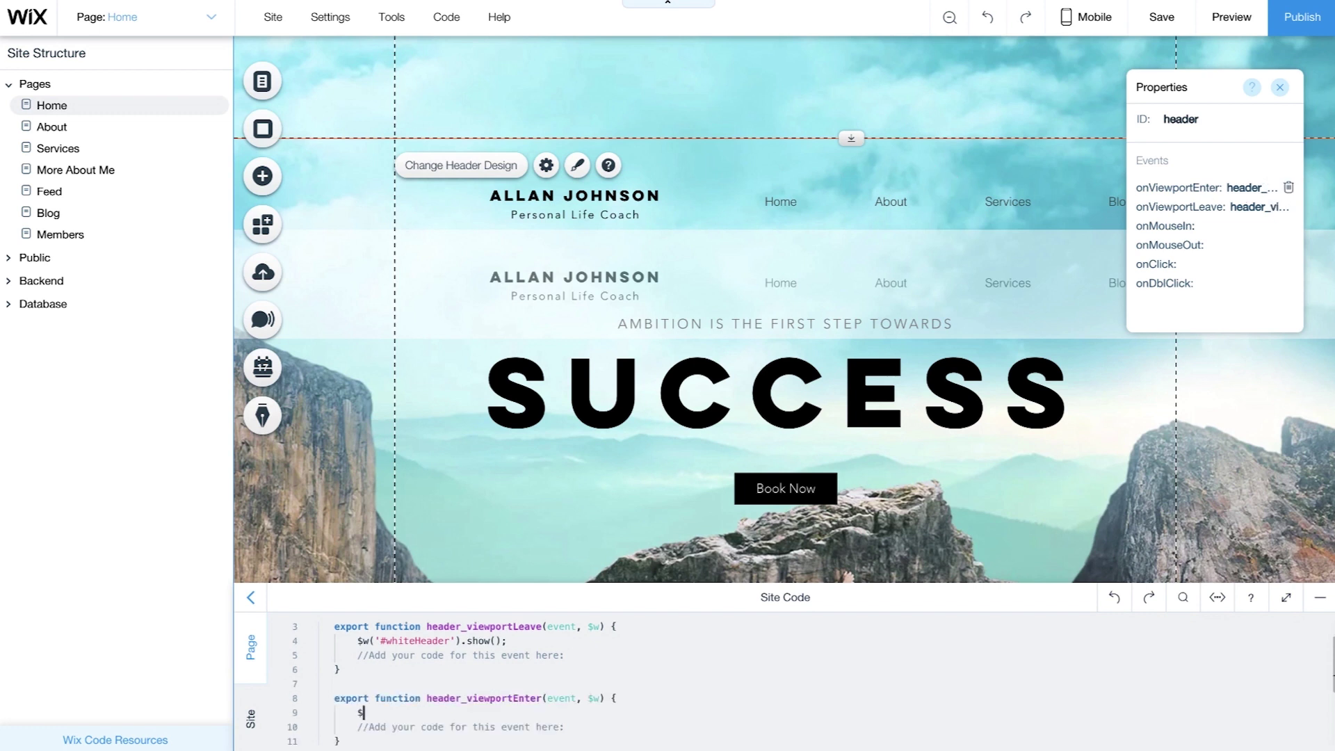
pyautogui.write('$w(')
pyautogui.write("'#whiteHeader")
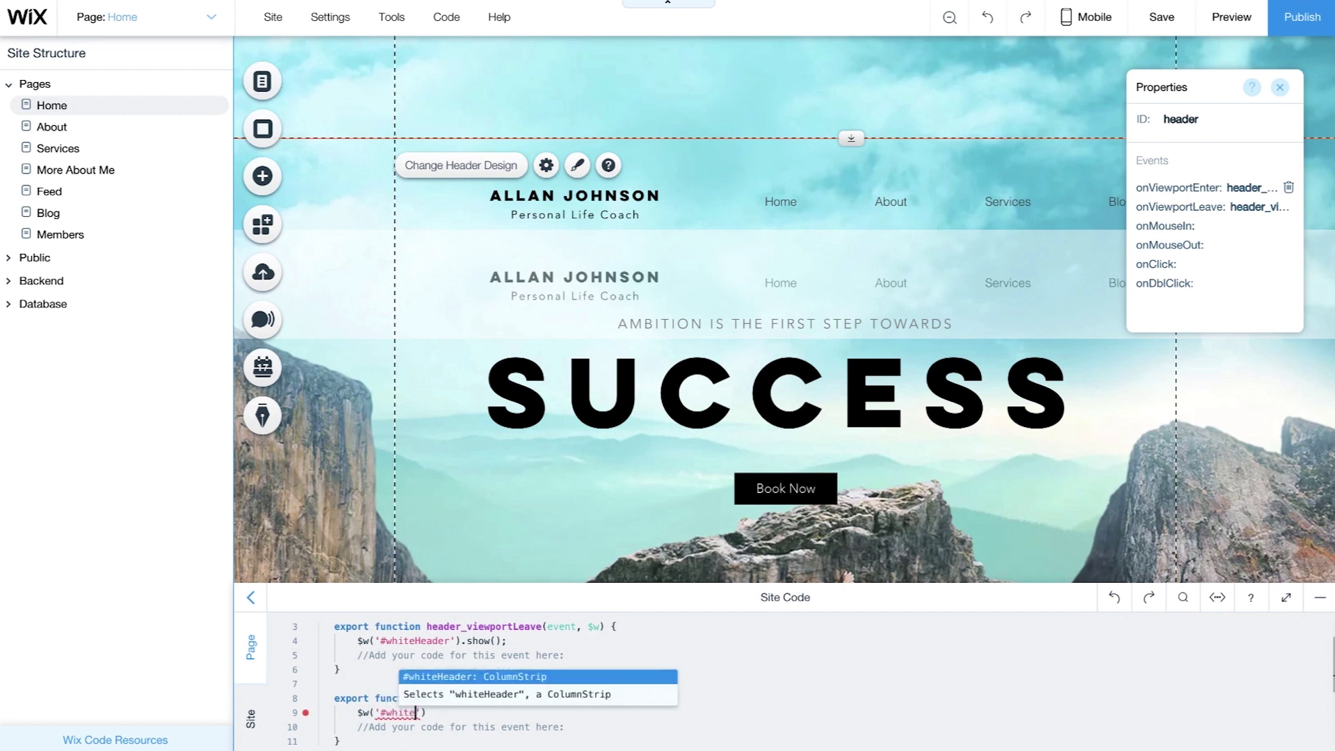
pyautogui.write("').hide();")
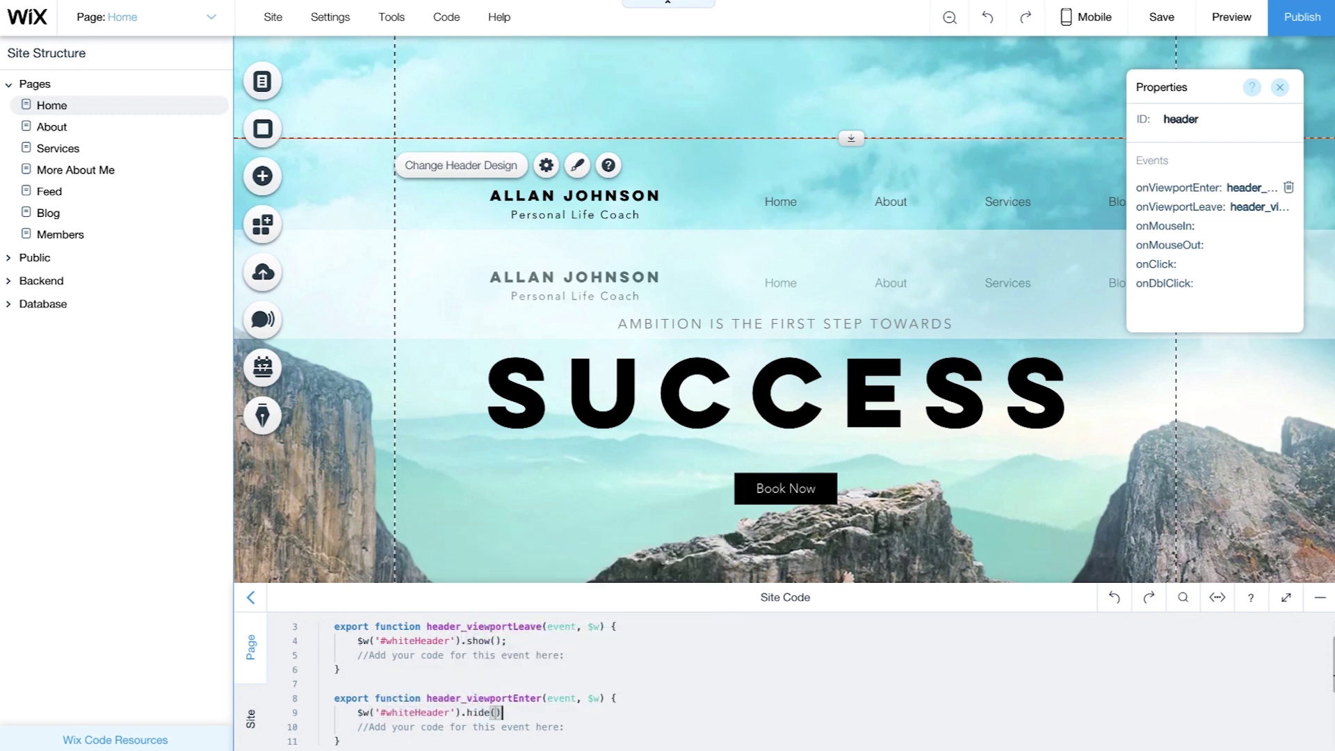
# - Move both header strips to the page top attached to the site header, then preview
pyautogui.moveTo(1011, 156); pyautogui.dragTo(1008, 70)
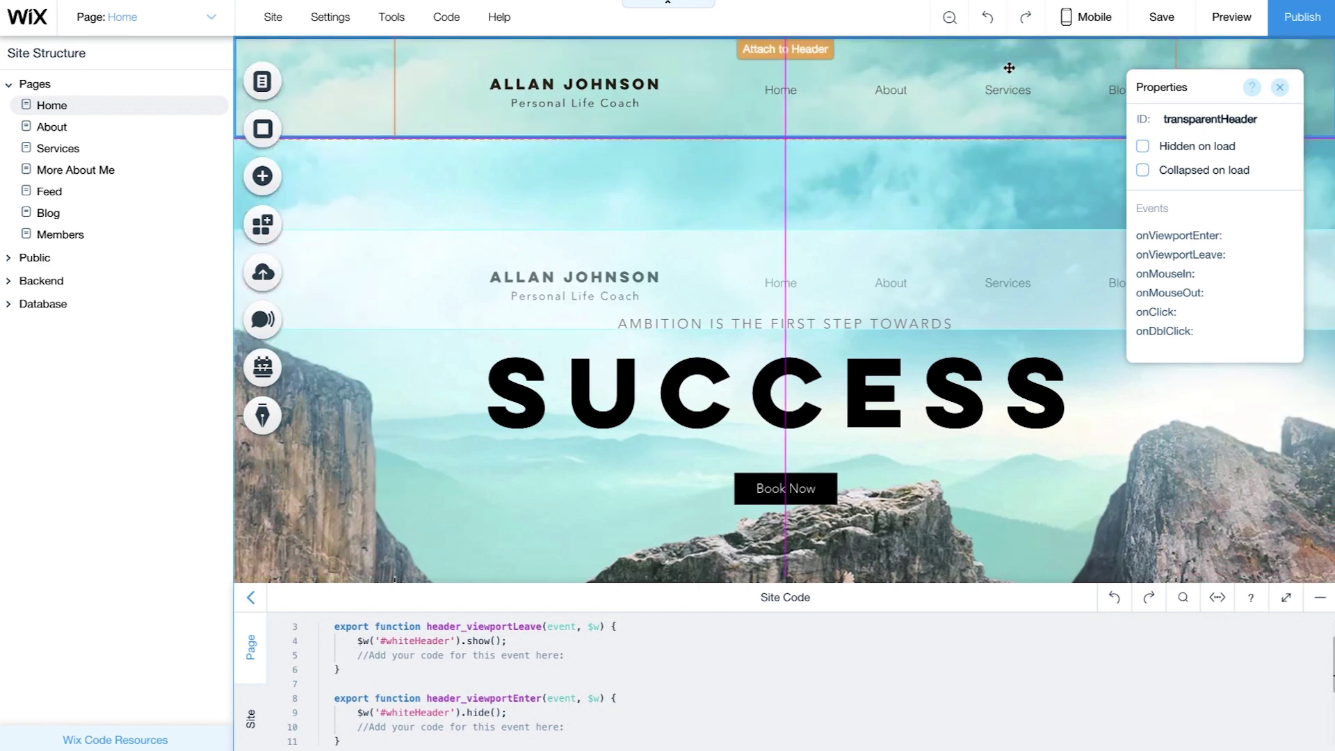
pyautogui.click(1053, 258)
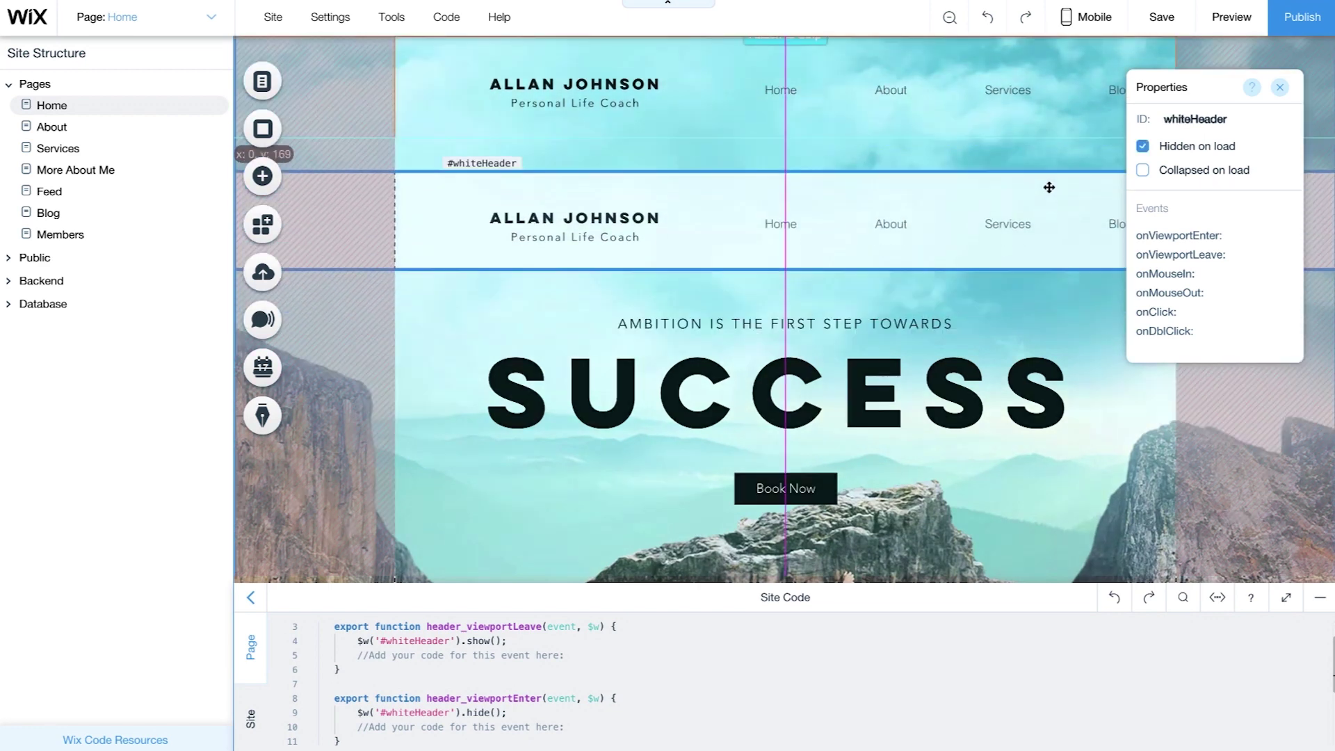
pyautogui.moveTo(1054, 258); pyautogui.dragTo(1047, 67)
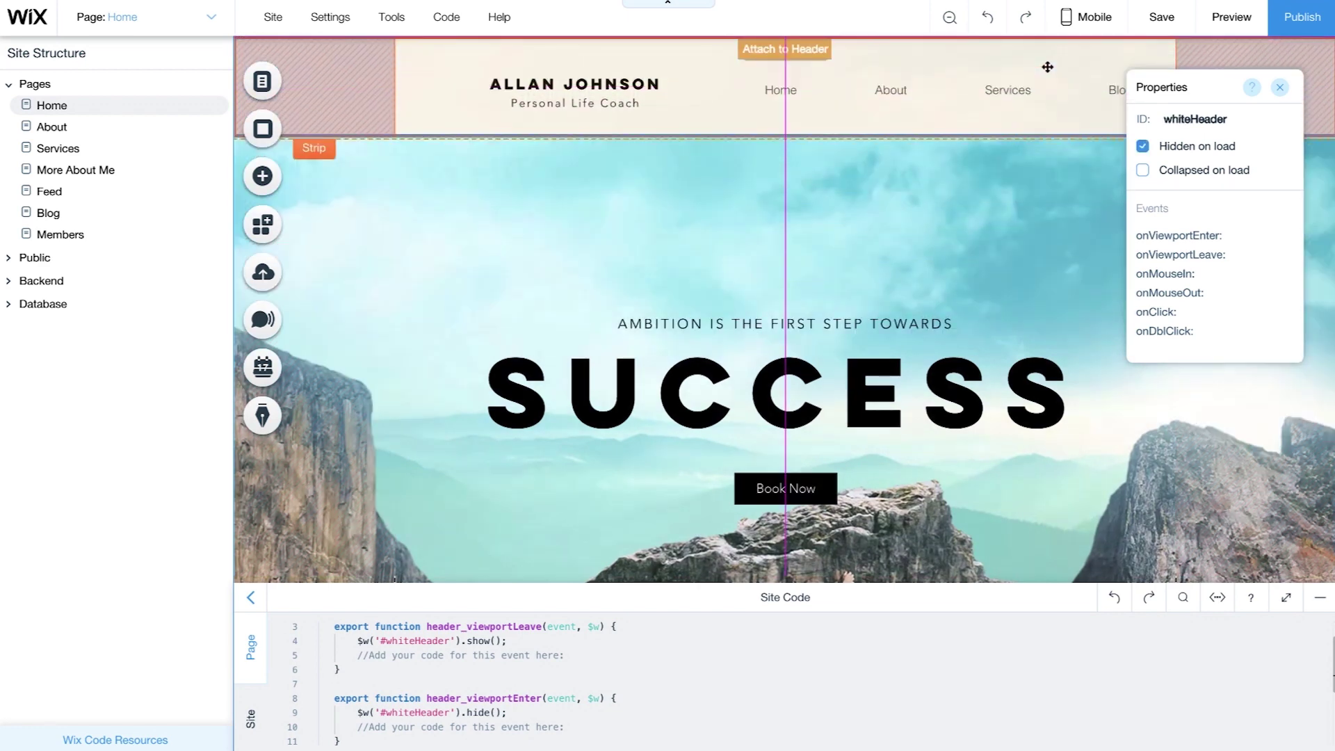
pyautogui.click(1046, 67)
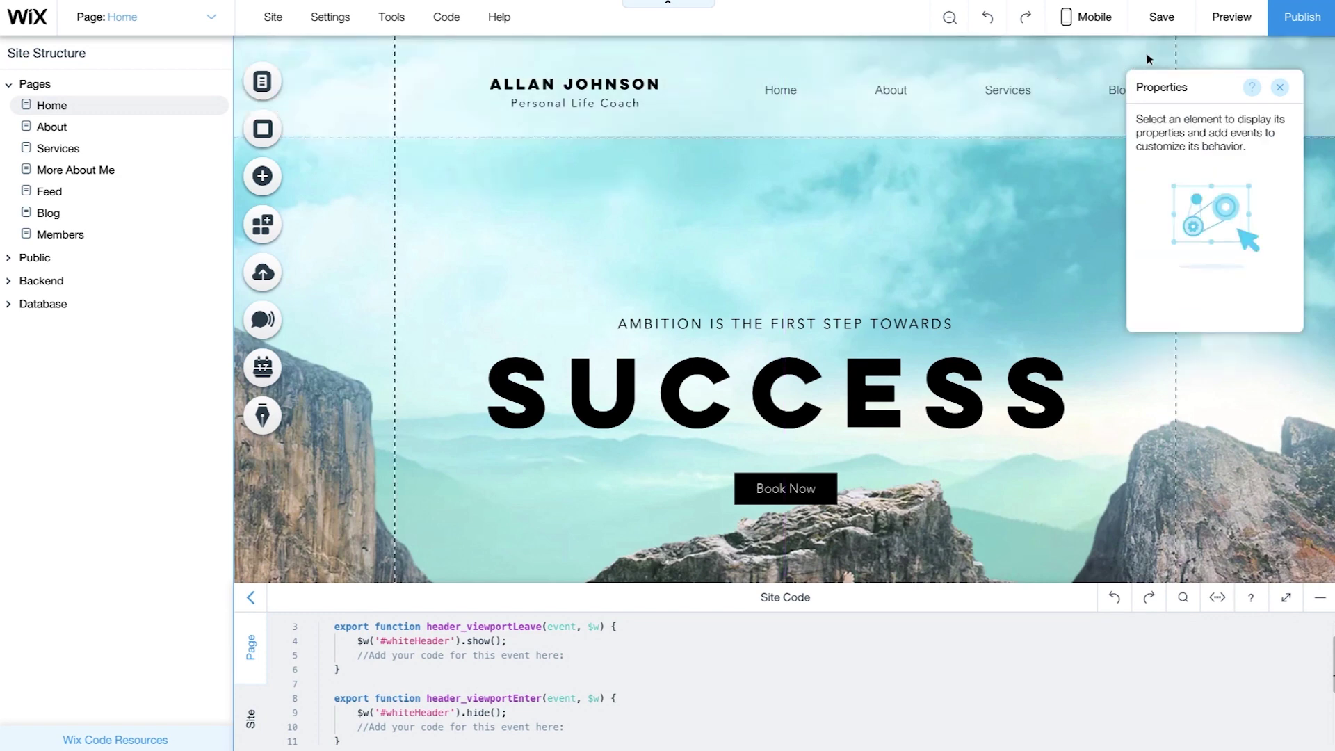
pyautogui.click(1232, 17)
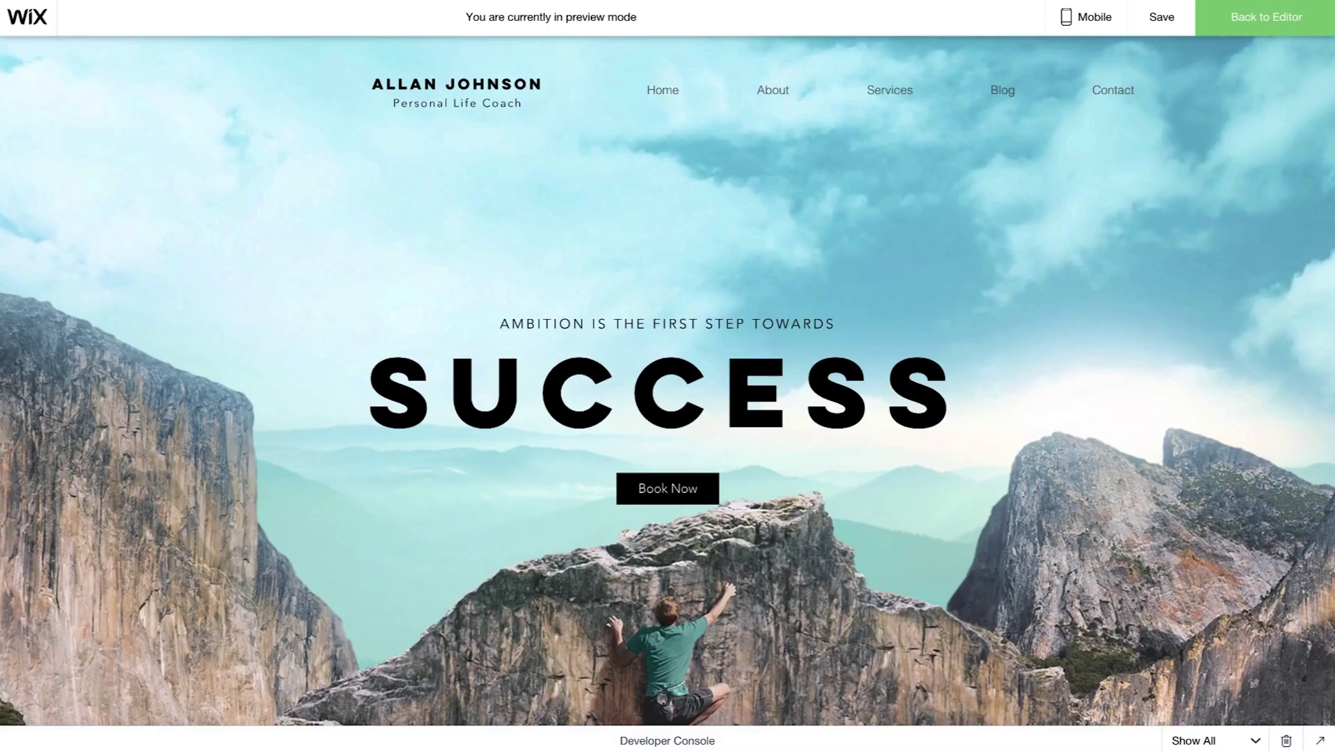
pyautogui.scroll(-5, 667, 376)
pyautogui.scroll(-5, 668, 418)
pyautogui.scroll(-5, 668, 418)
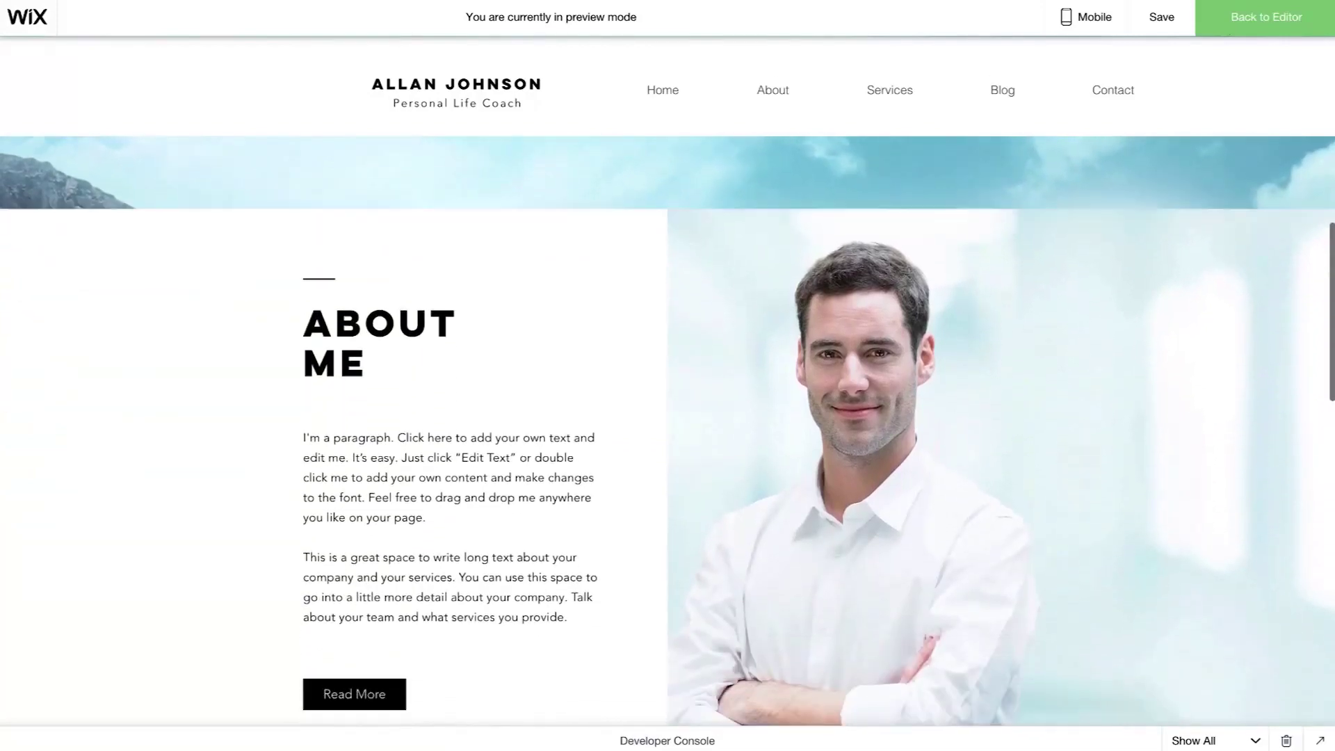
pyautogui.scroll(-5, 668, 418)
pyautogui.scroll(-5, 667, 418)
pyautogui.scroll(5, 668, 417)
pyautogui.scroll(5, 667, 417)
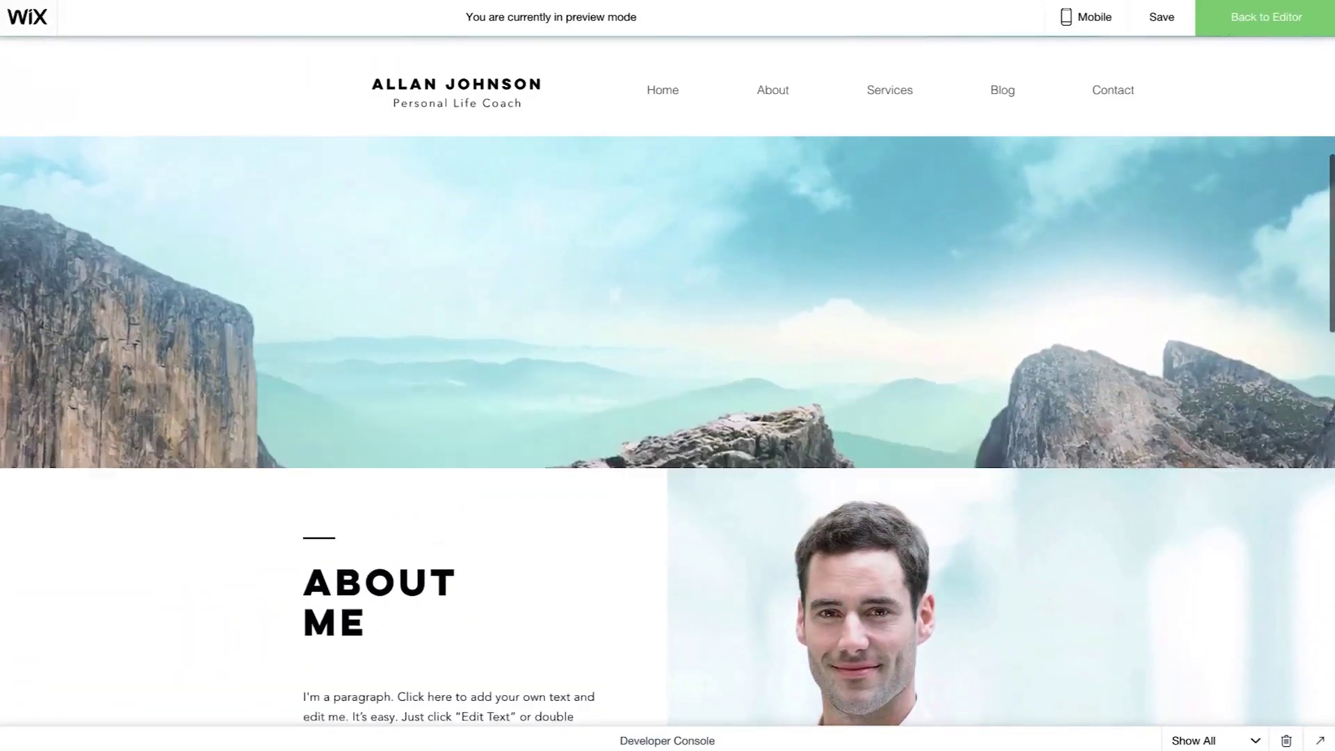
pyautogui.scroll(5, 668, 418)
pyautogui.scroll(3, 667, 417)
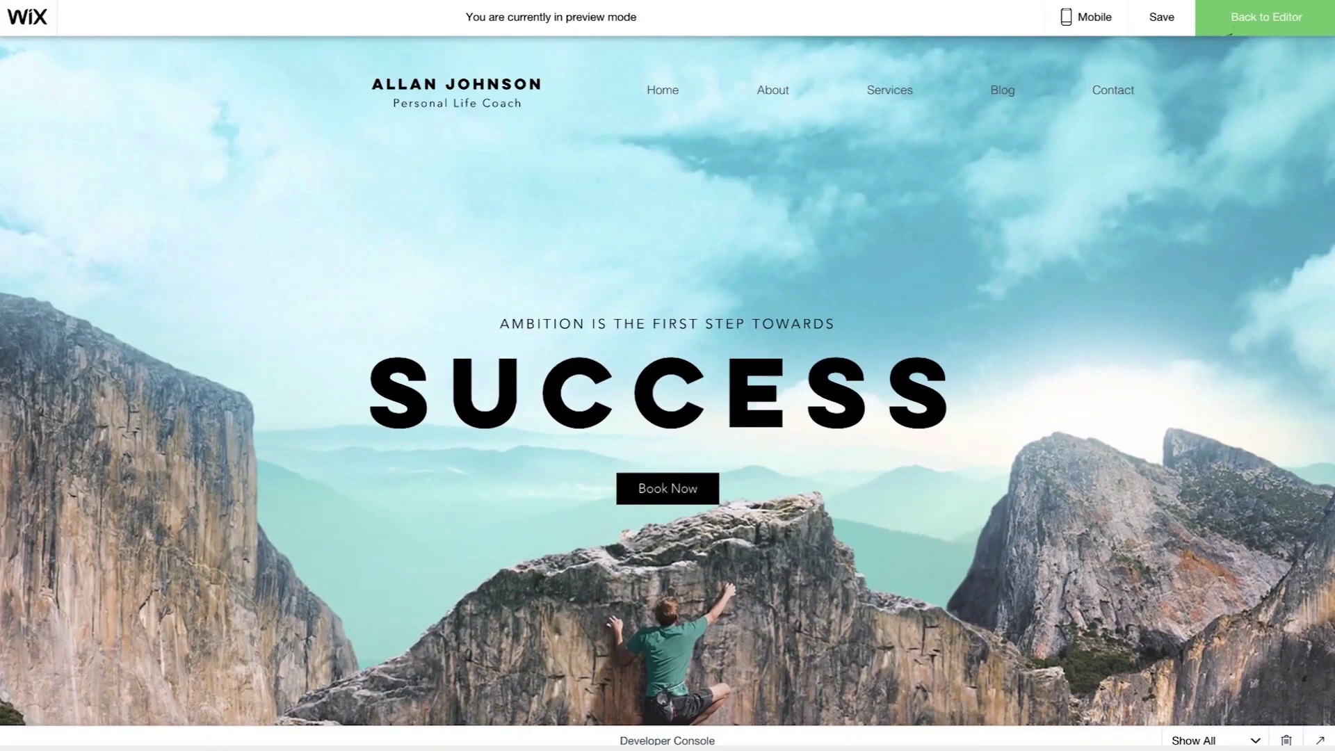